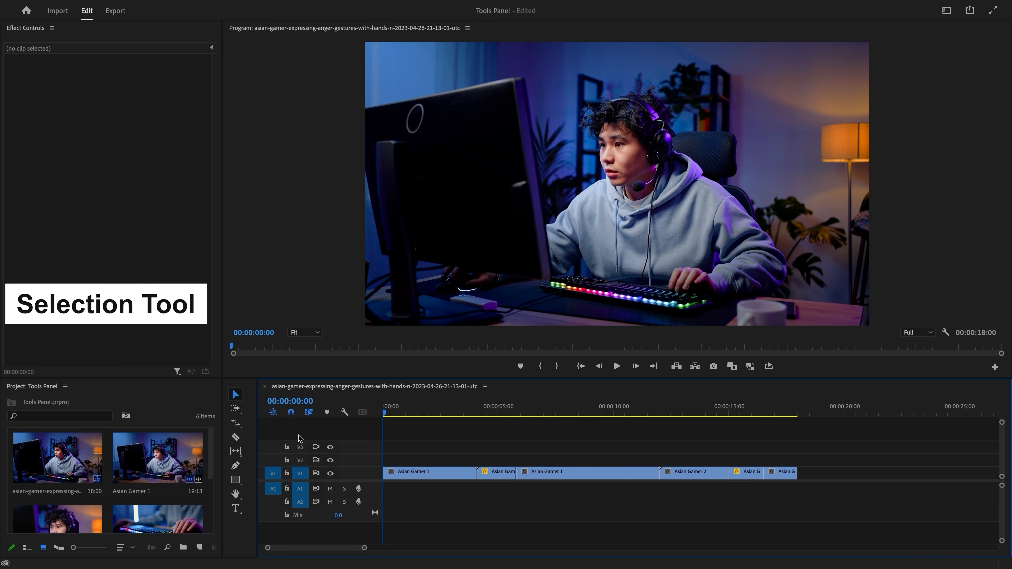
Move the first and third Asian Gamer 1 clips from track V1 up to V2, and undo both moves.
left_click(409, 477)
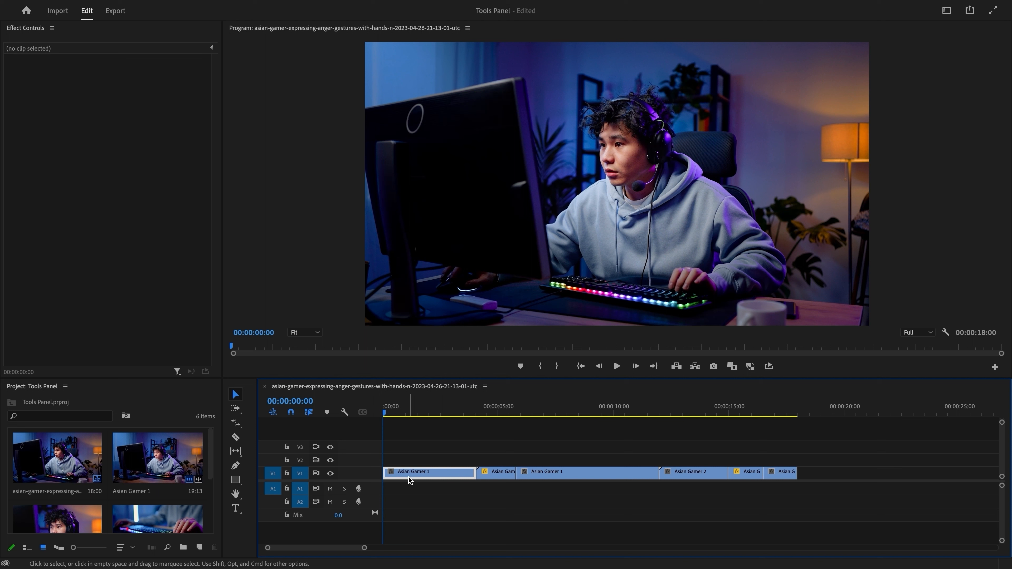
key("v")
left_click_drag(409, 479, 410, 465)
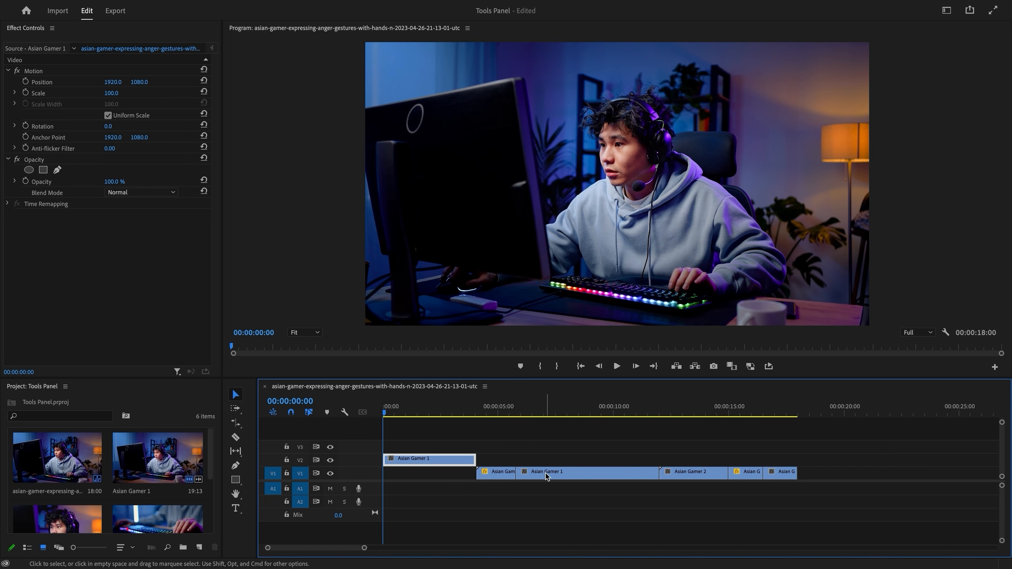
left_click_drag(547, 475, 558, 462)
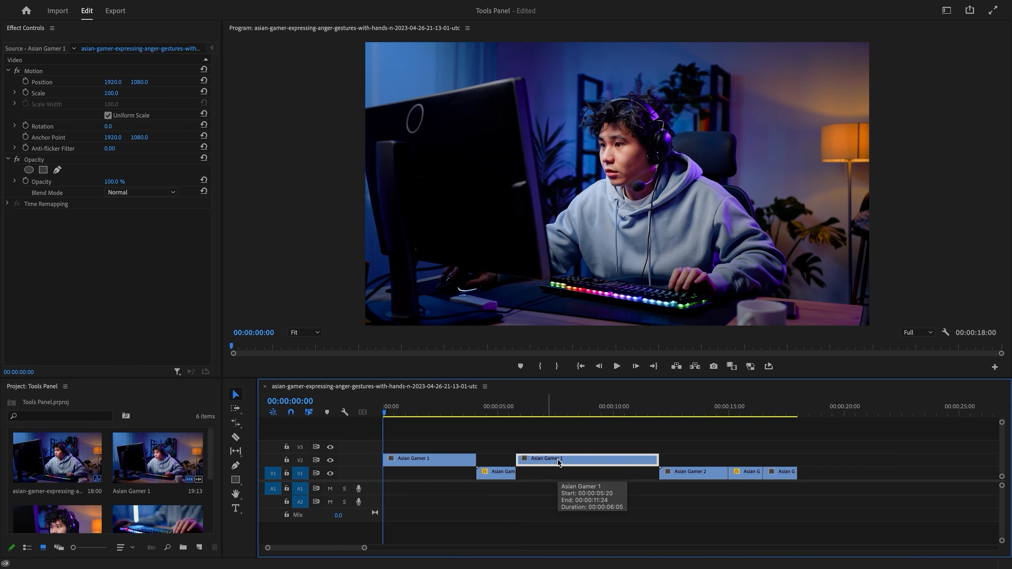
key("ctrl+z")
key("ctrl+z")
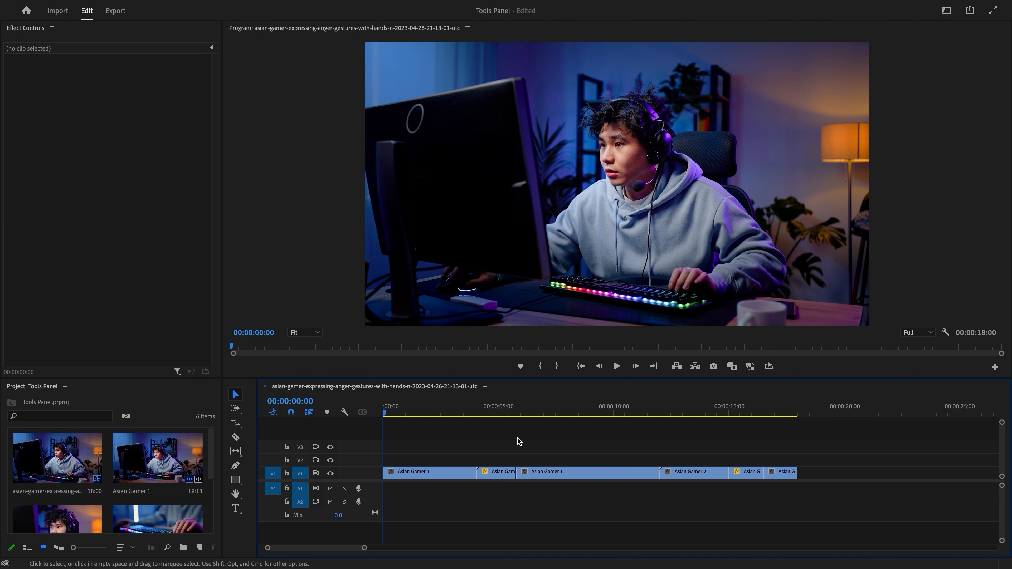
Select the second clip and everything after it with the Track Select Forward tool, and clear the selection.
left_click(236, 408)
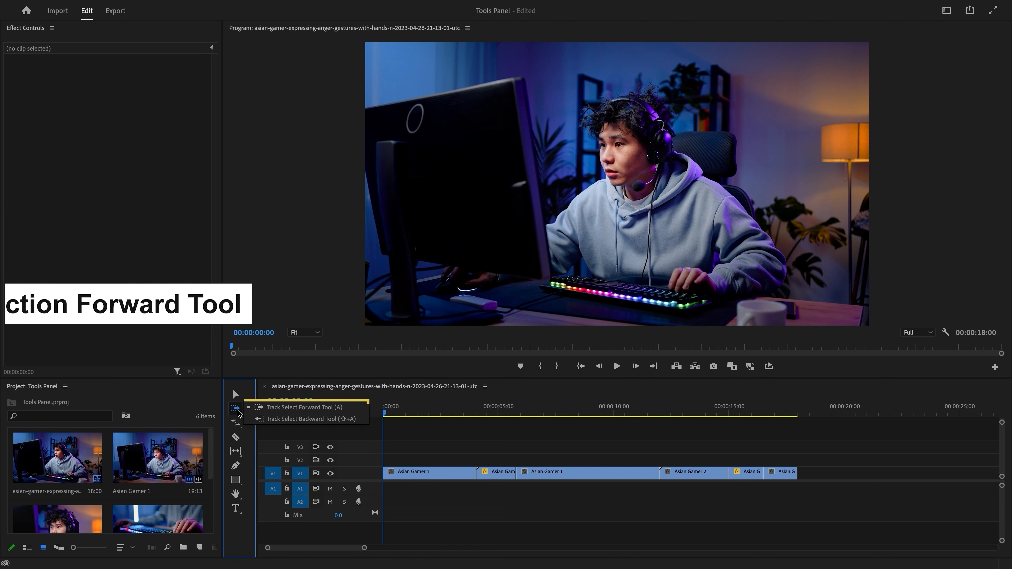
left_click(266, 412)
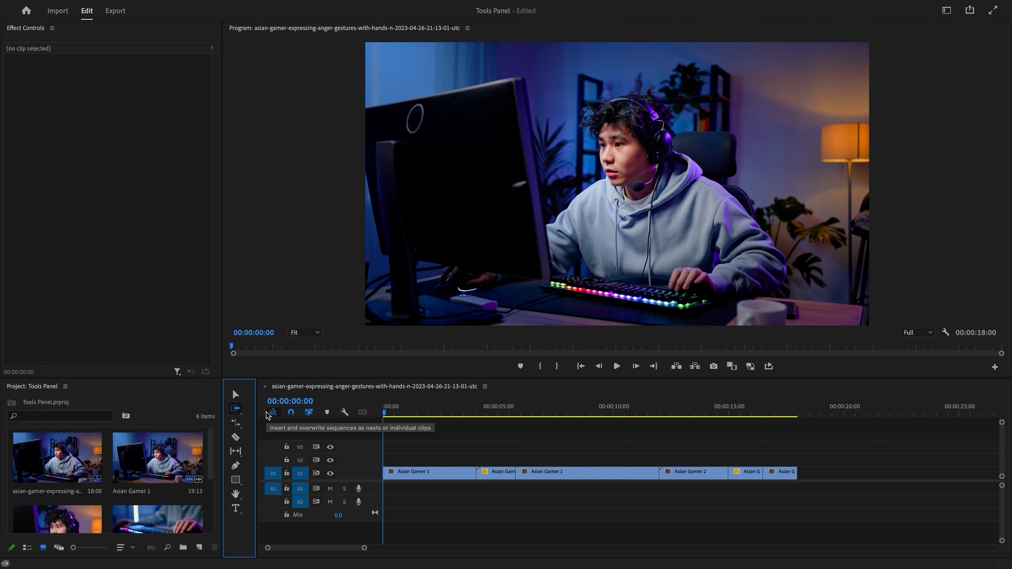
key("a")
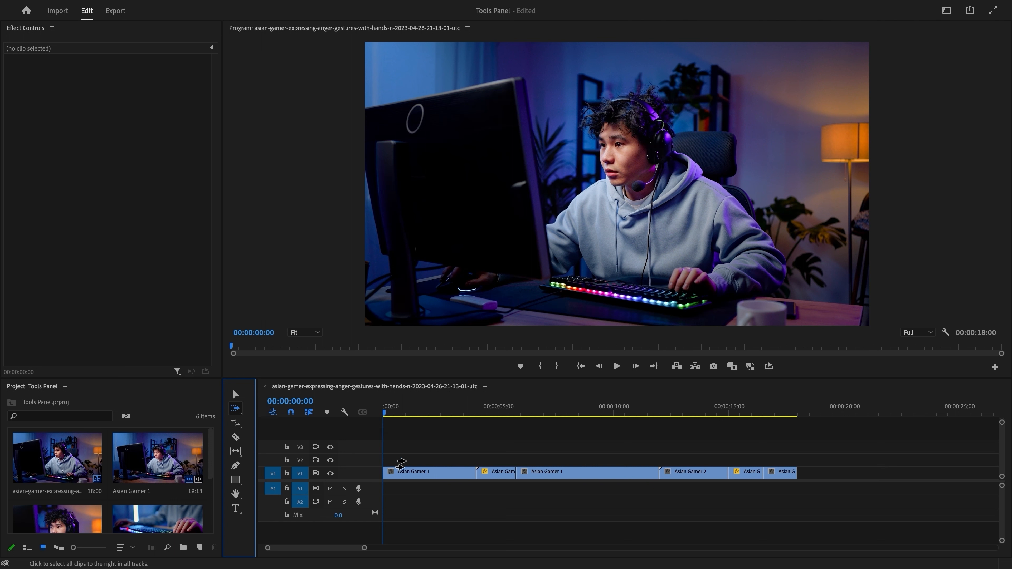
left_click(484, 474)
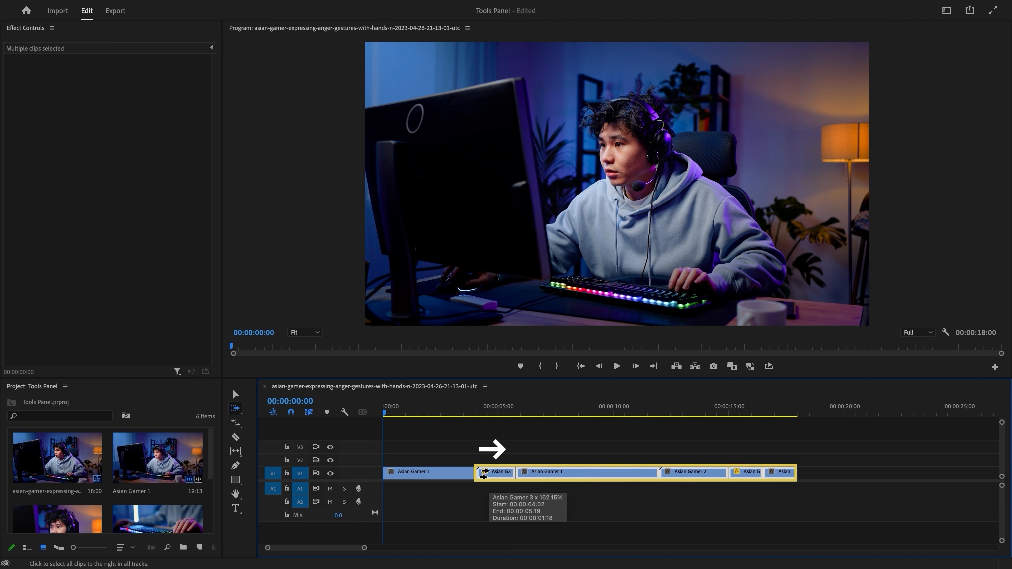
key("v")
left_click(364, 435)
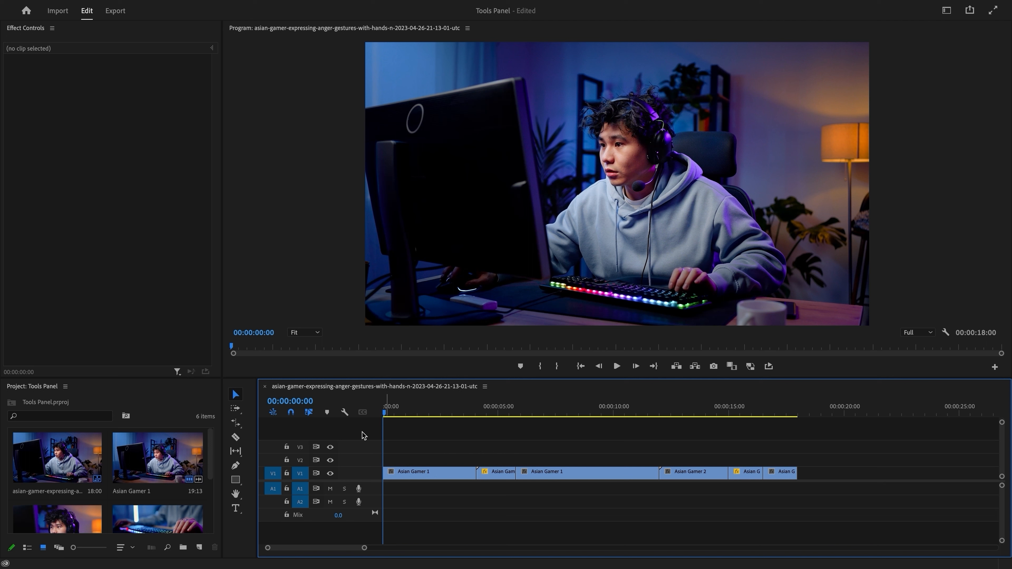
Select the fifth clip and everything before it with the Track Select Backward tool, and clear the selection.
left_click(238, 409)
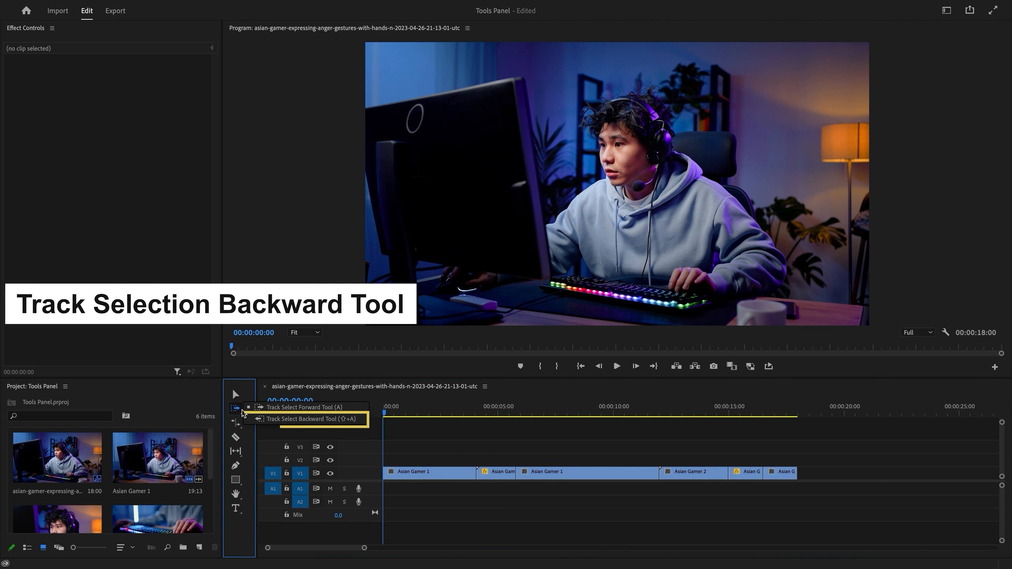
left_click(267, 419)
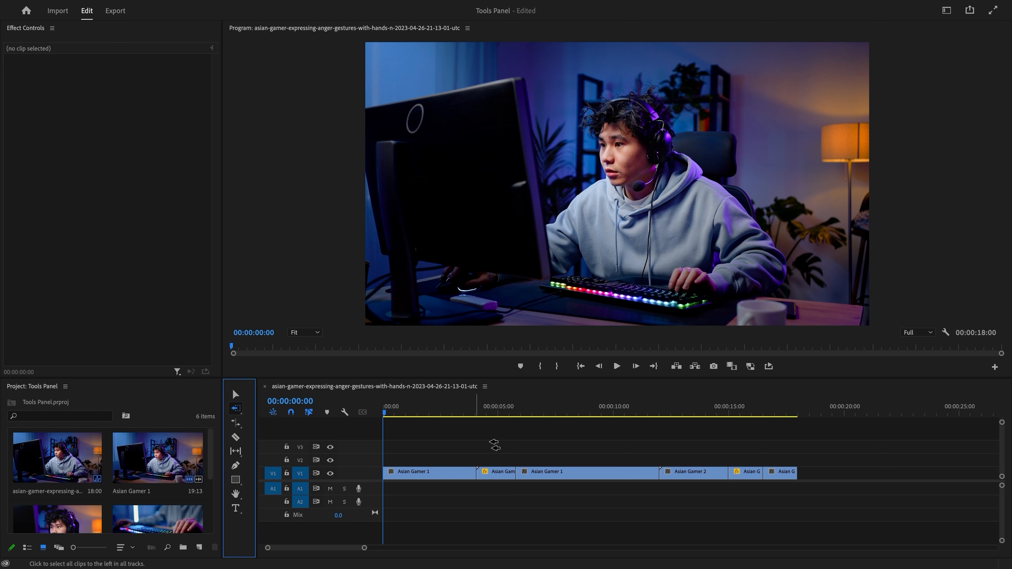
left_click(735, 473)
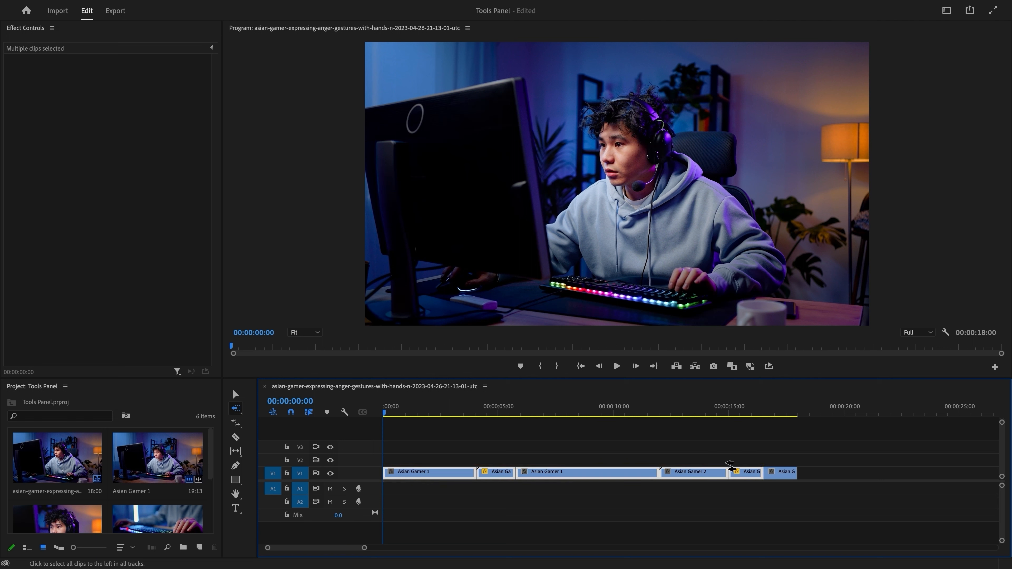
key("v")
left_click(572, 460)
Ripple-trim the end of the first clip just under one second shorter, closing the gap with the Ripple Edit tool.
left_click(235, 423)
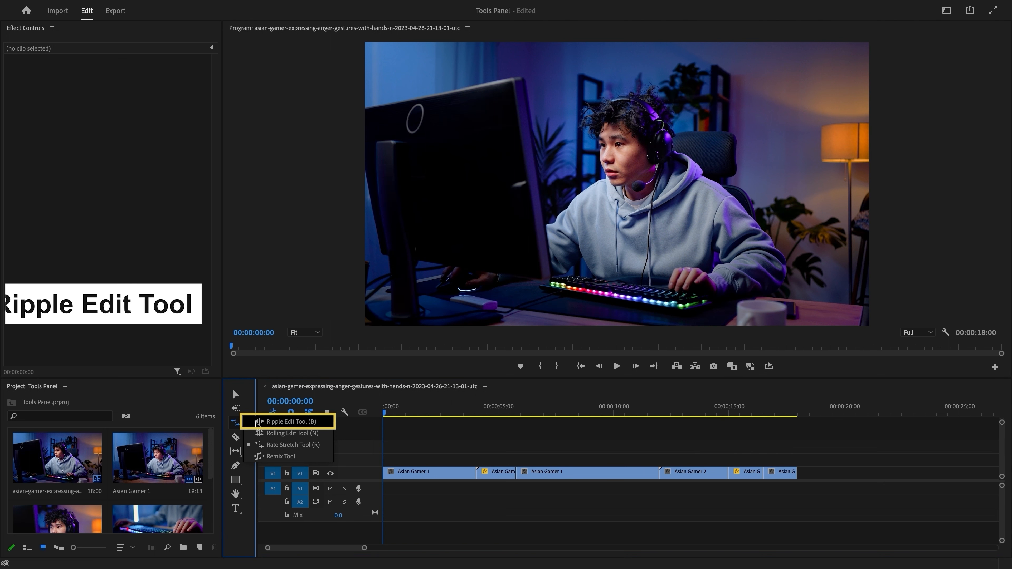
key("b")
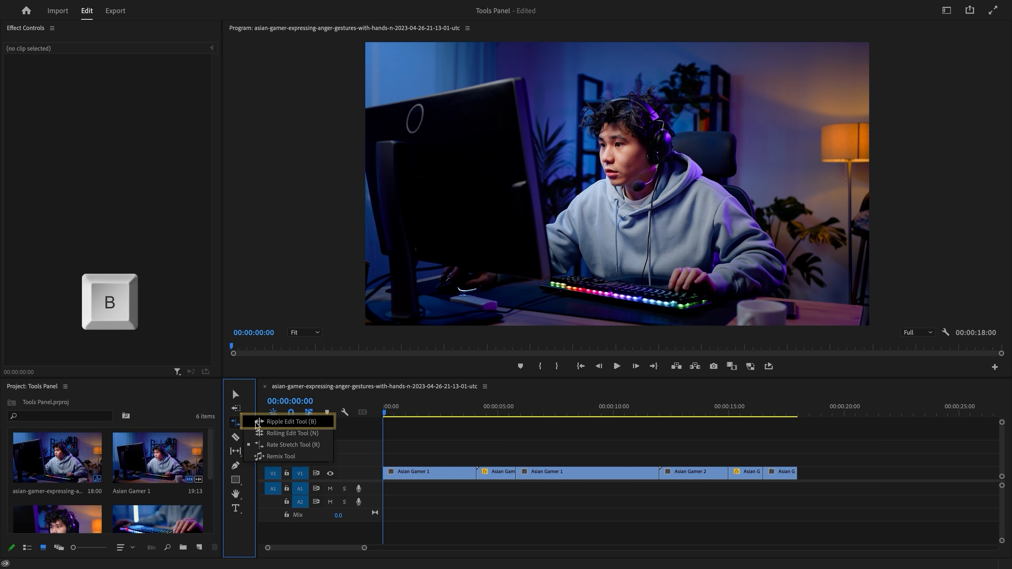
left_click(307, 436)
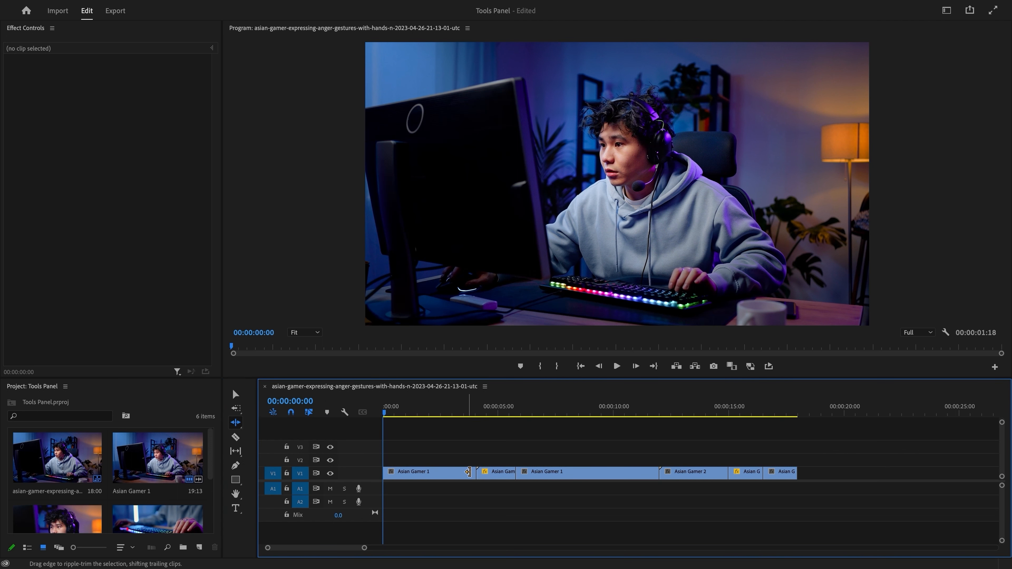
left_click_drag(475, 474, 455, 473)
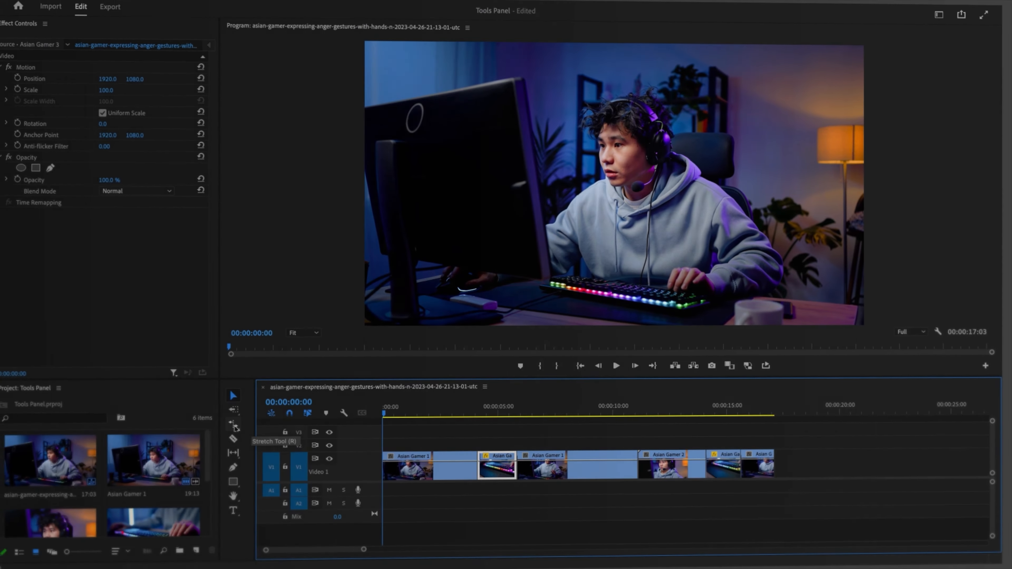
Roll the cut between the first and second clips about one second earlier with the Rolling Edit tool.
left_click(235, 423)
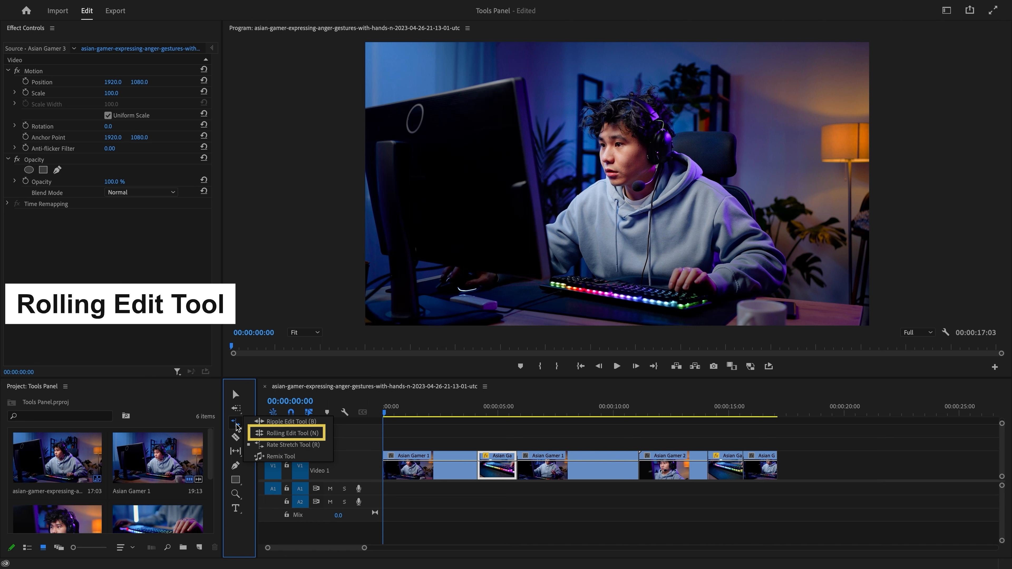
left_click(266, 434)
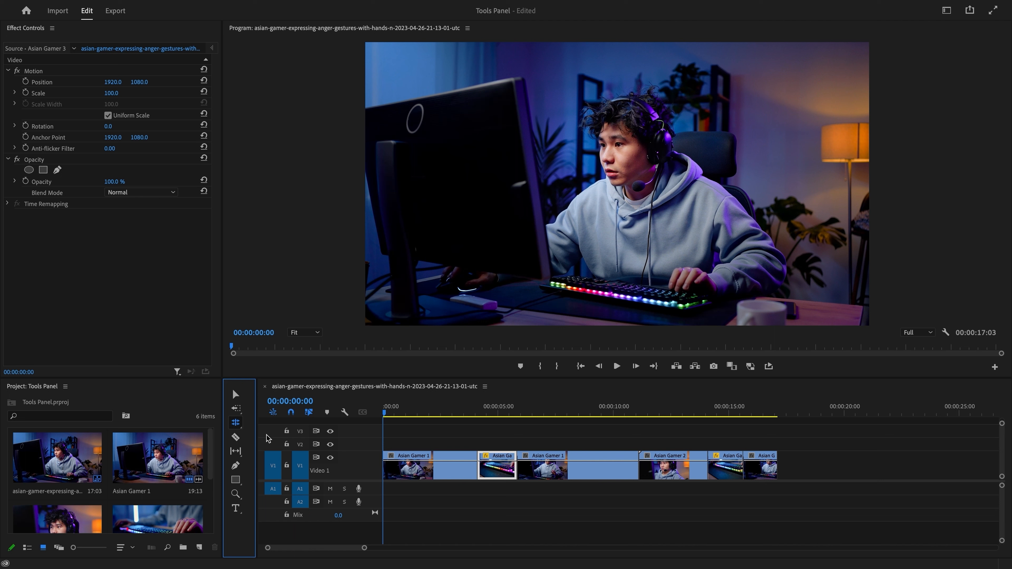
left_click_drag(478, 462, 452, 460)
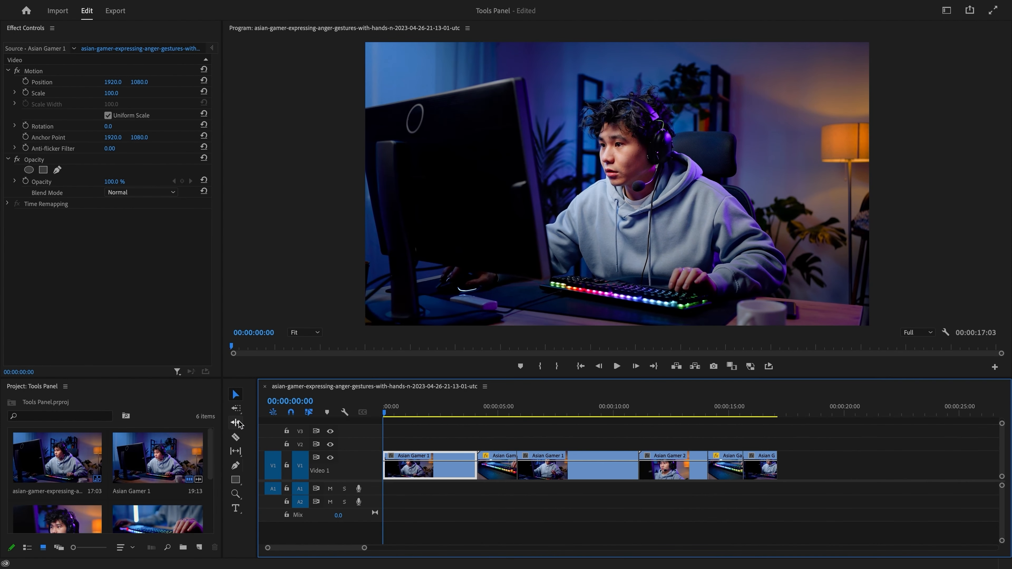
Speed up the first and third clips with the Rate Stretch tool, pulling their ends to about 2.5 s and 8 s on the timeline.
left_click(237, 422)
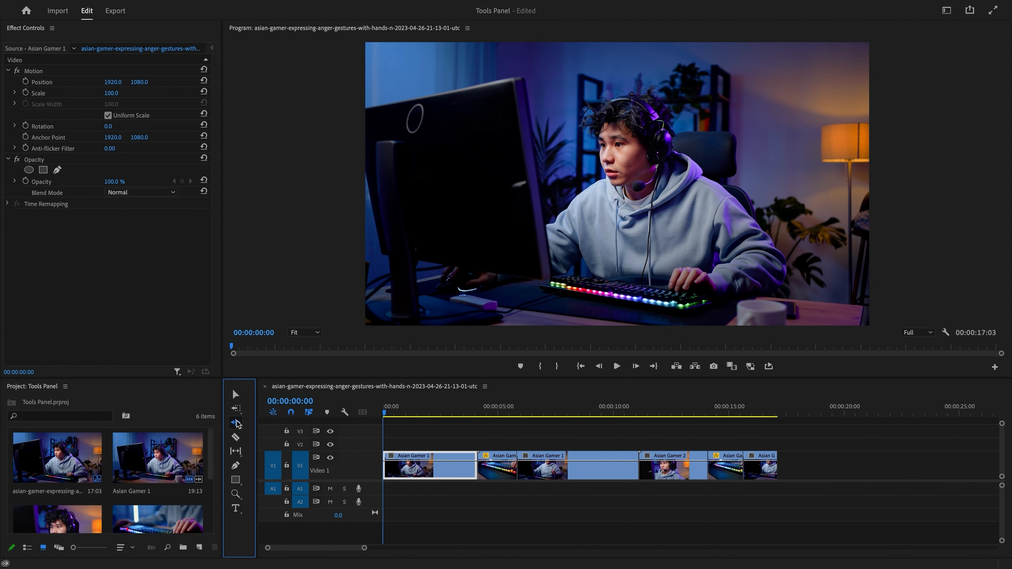
left_click(236, 423)
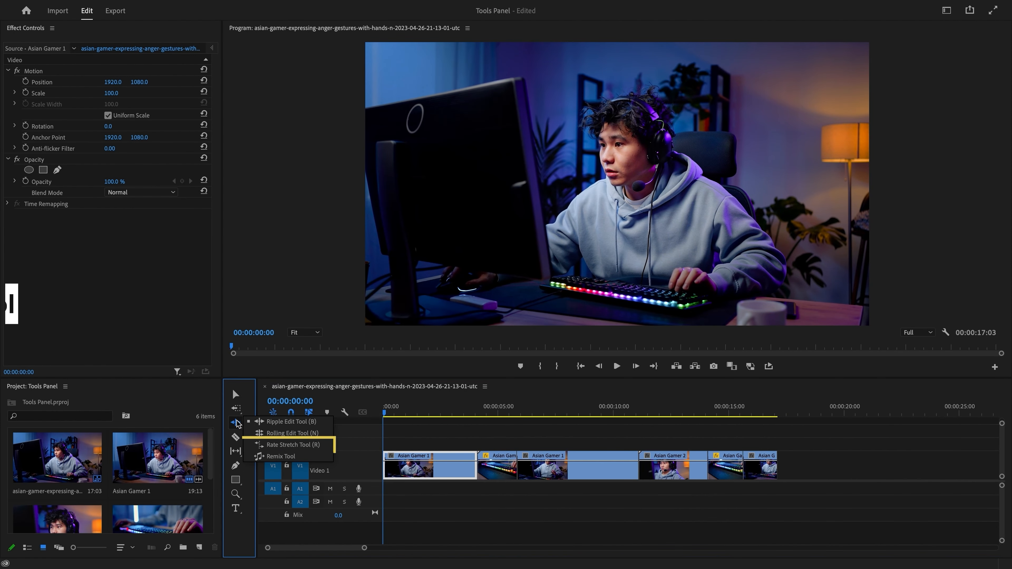
left_click(278, 444)
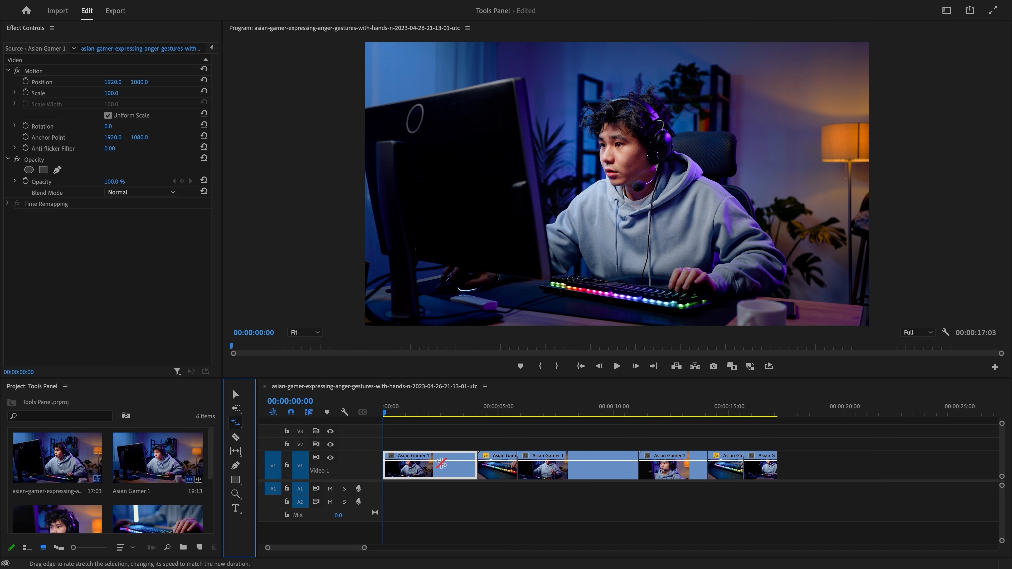
left_click_drag(476, 466, 442, 462)
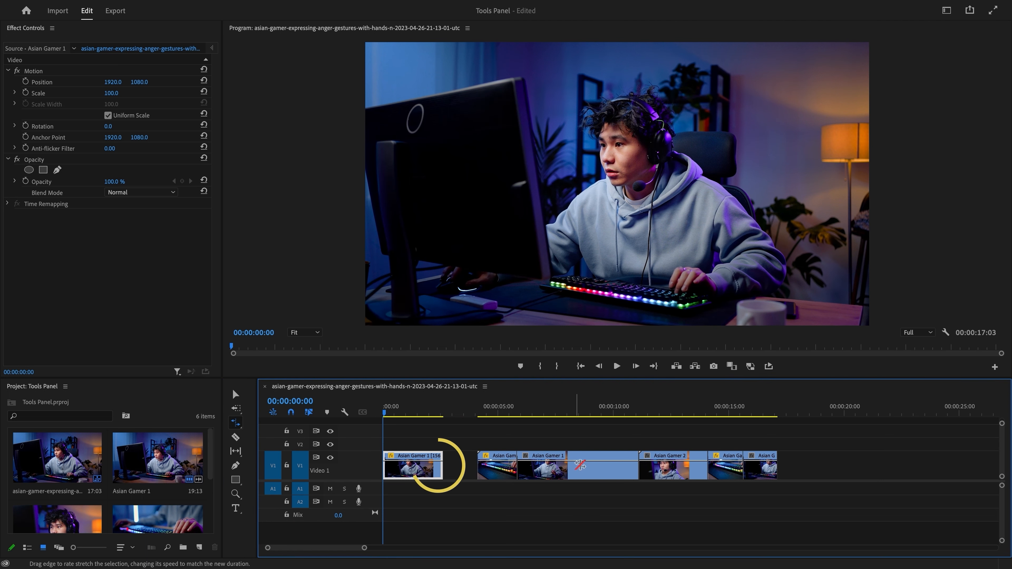
left_click_drag(637, 471, 570, 463)
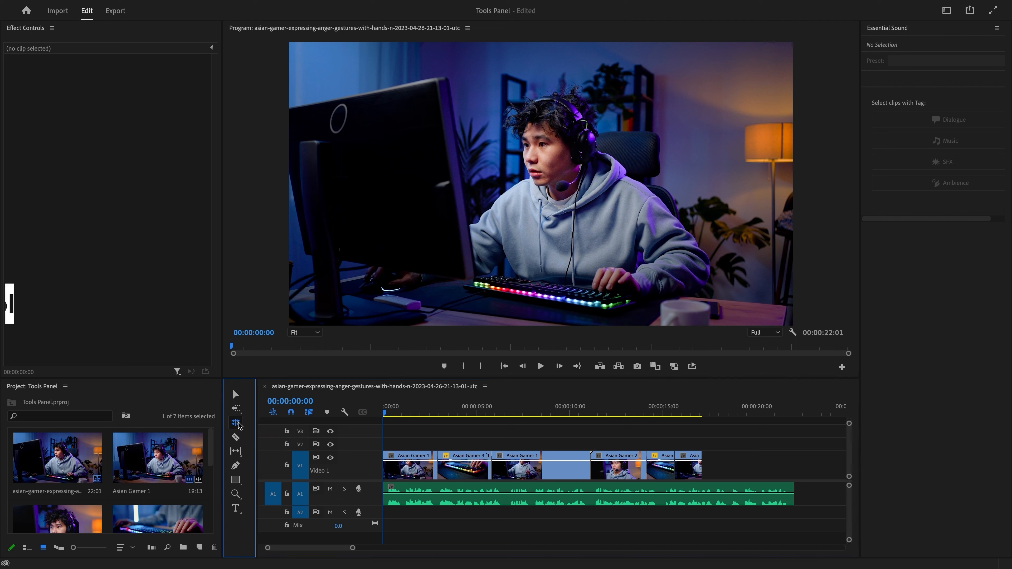
Shorten the music on track A1 with the Remix tool so it ends with the last video clip.
left_click(237, 424)
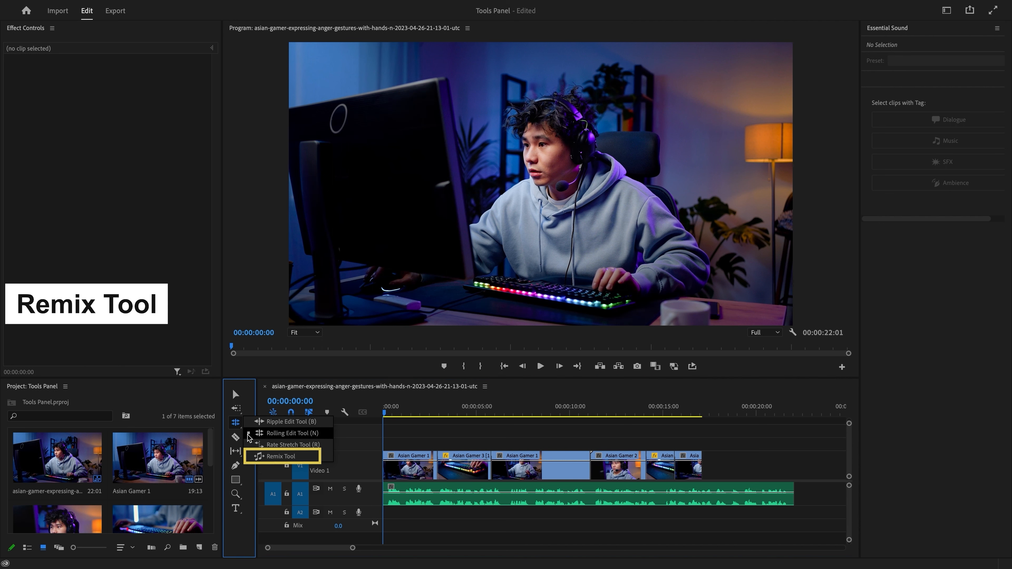
left_click(279, 456)
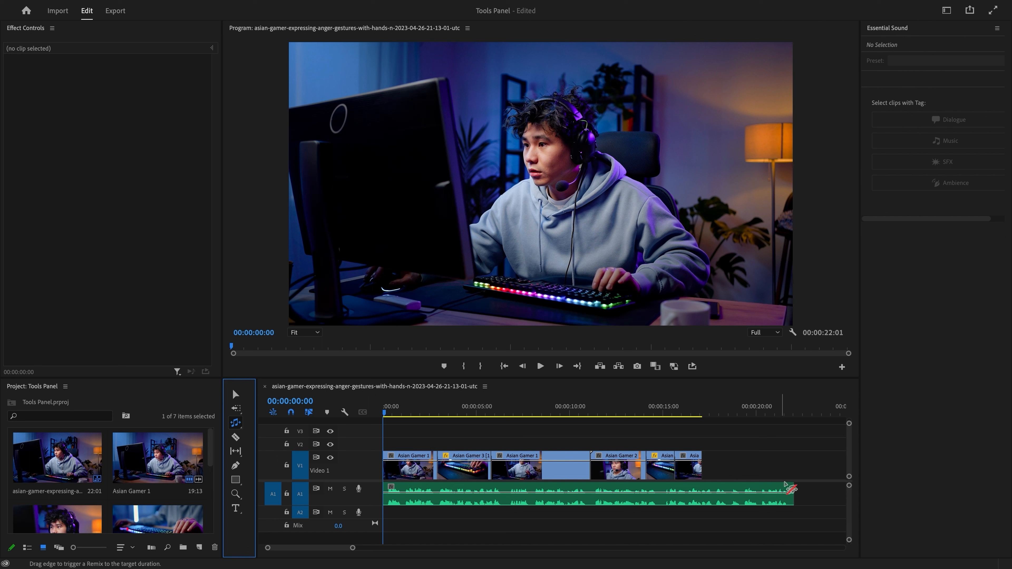
left_click_drag(793, 485, 702, 478)
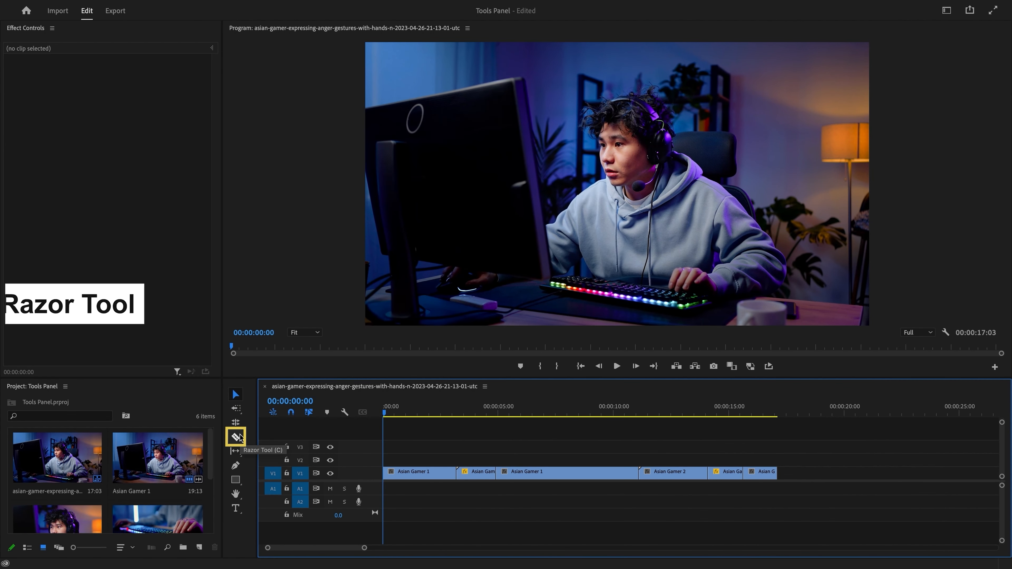
Split the first clip at about 00:00:02:08 with the Razor tool and the second clip at playhead position 00:00:04:02.
left_click(240, 437)
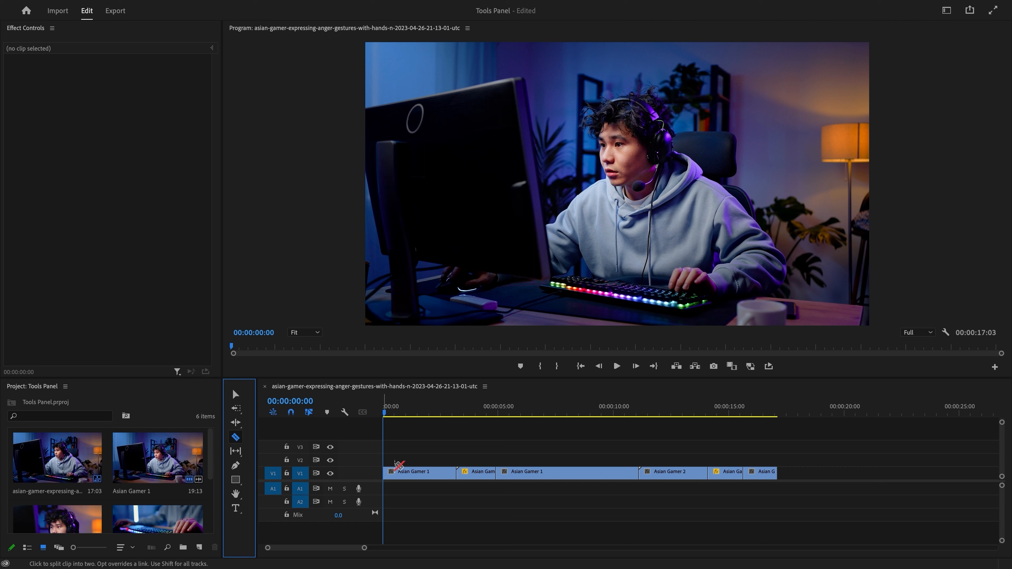
left_click(436, 473)
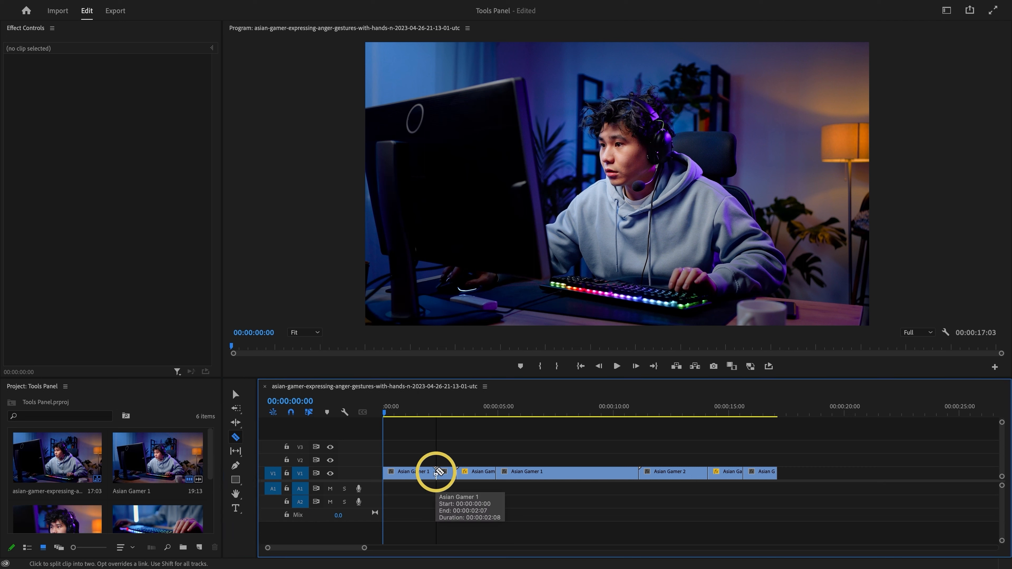
left_click(476, 414)
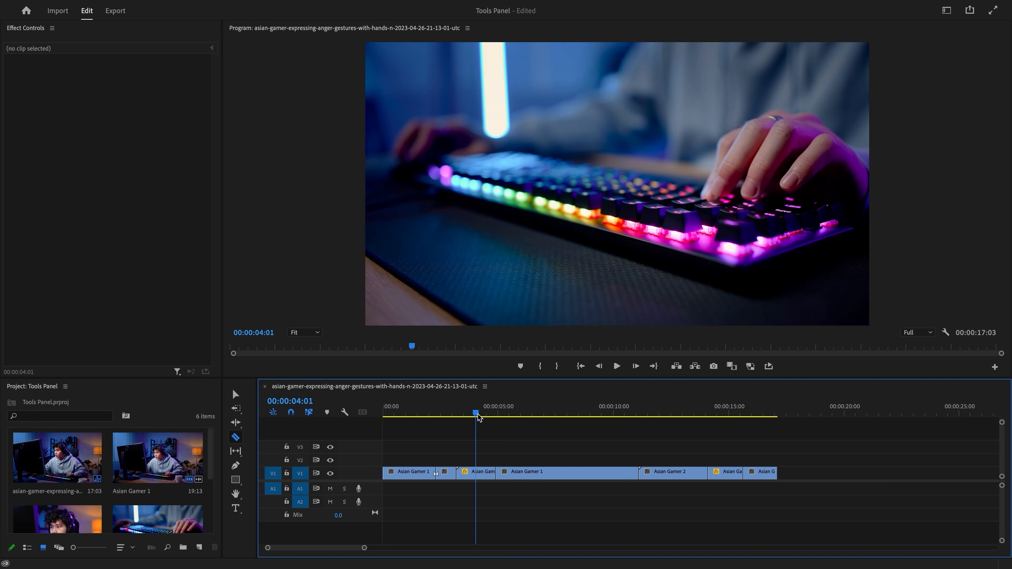
key("ctrl+k")
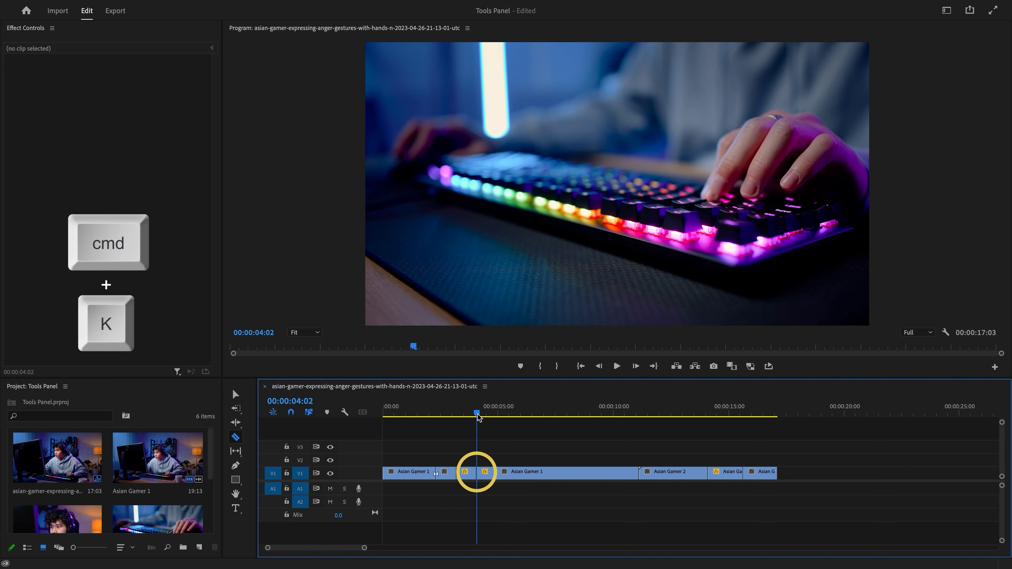
Play the sequence from the beginning to review the cuts.
left_click_drag(477, 415, 378, 417)
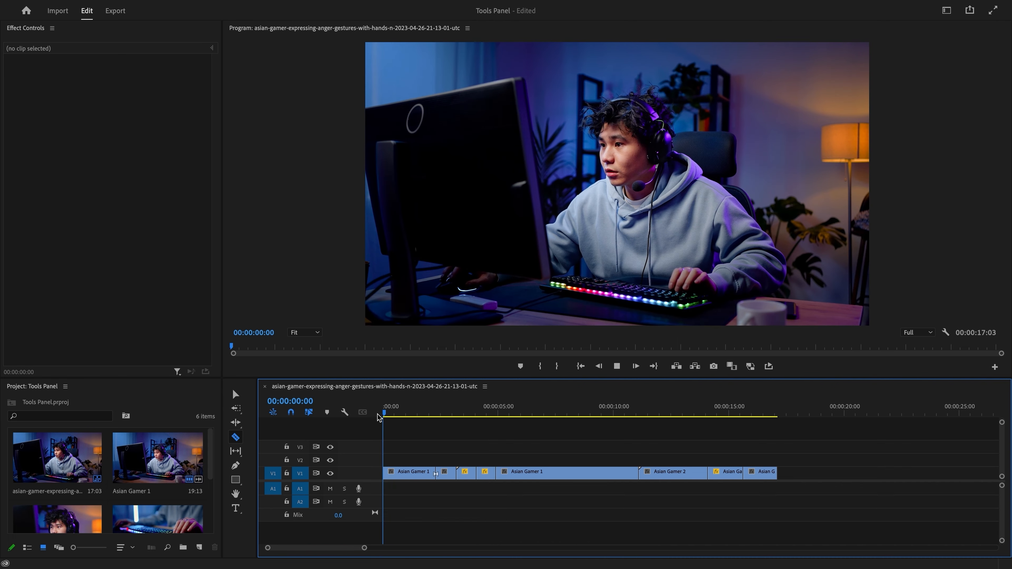
key("space")
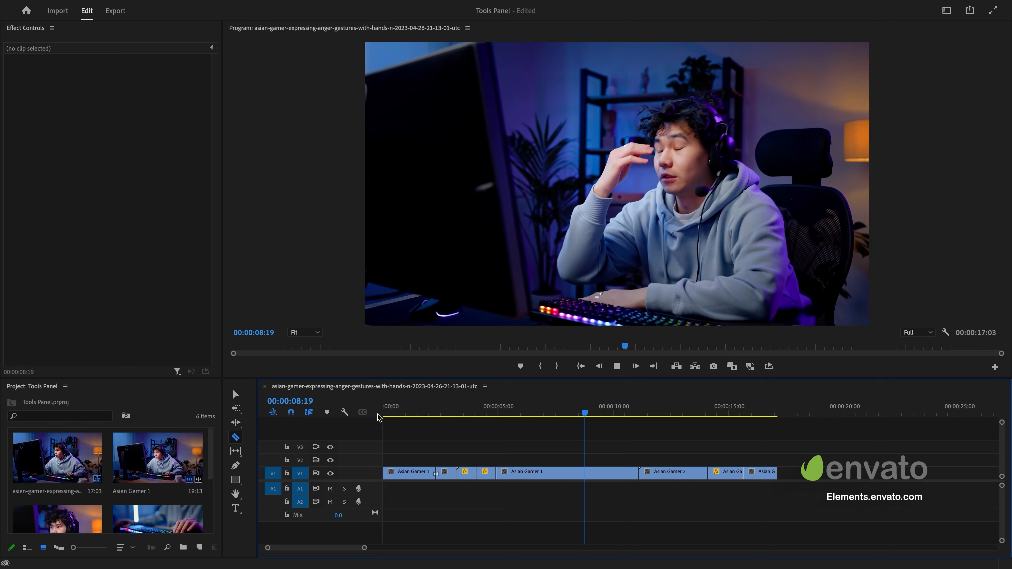
left_click(403, 416)
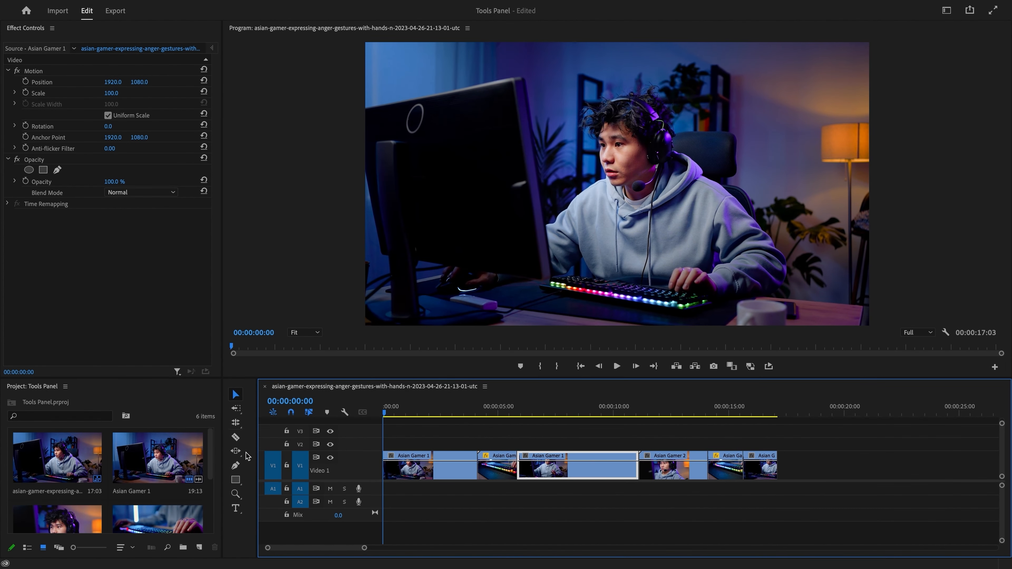
Shift the second clip's footage to a later part of its source with the Slip tool.
left_click(235, 451)
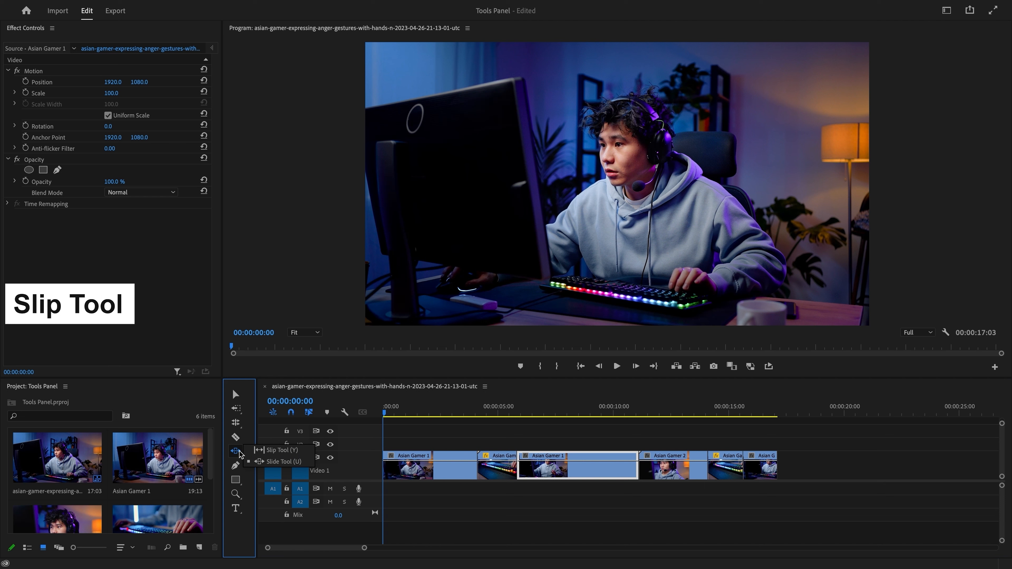
left_click(259, 450)
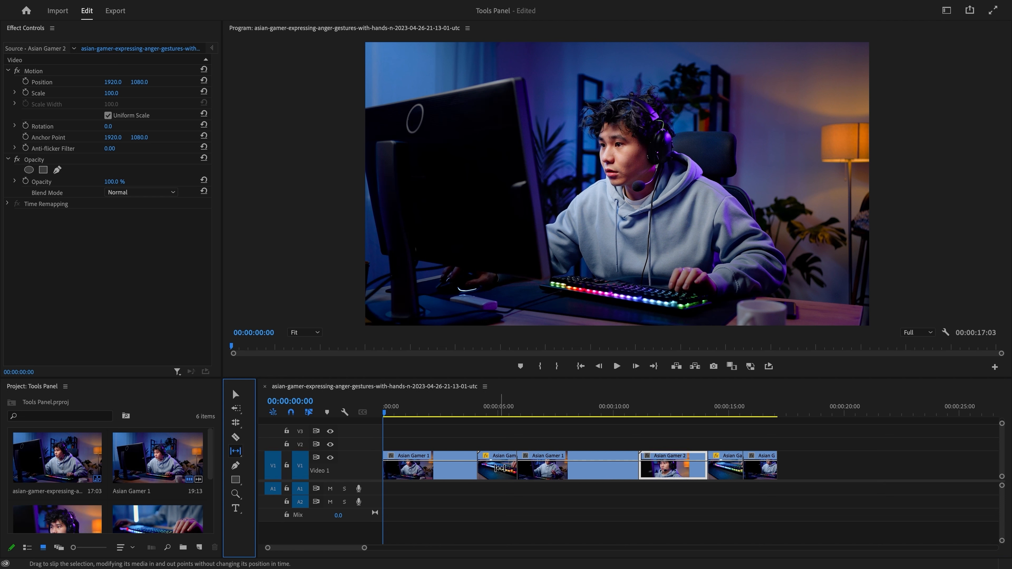
left_click_drag(499, 469, 278, 478)
left_click_drag(278, 477, 280, 478)
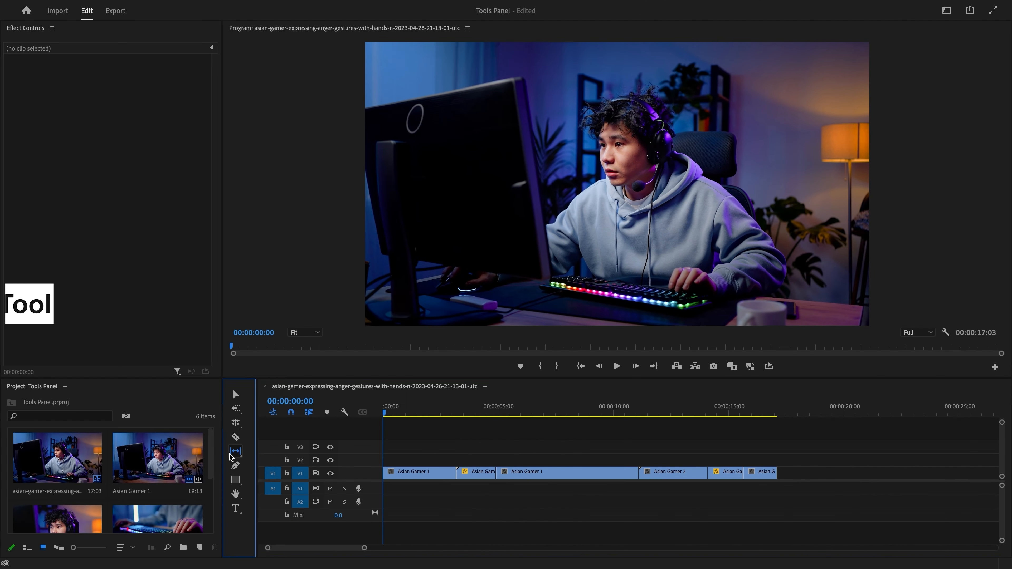
Move the second clip later between its neighbours with the Slide tool so it starts at about 00:00:04:03.
left_click_drag(230, 454, 276, 461)
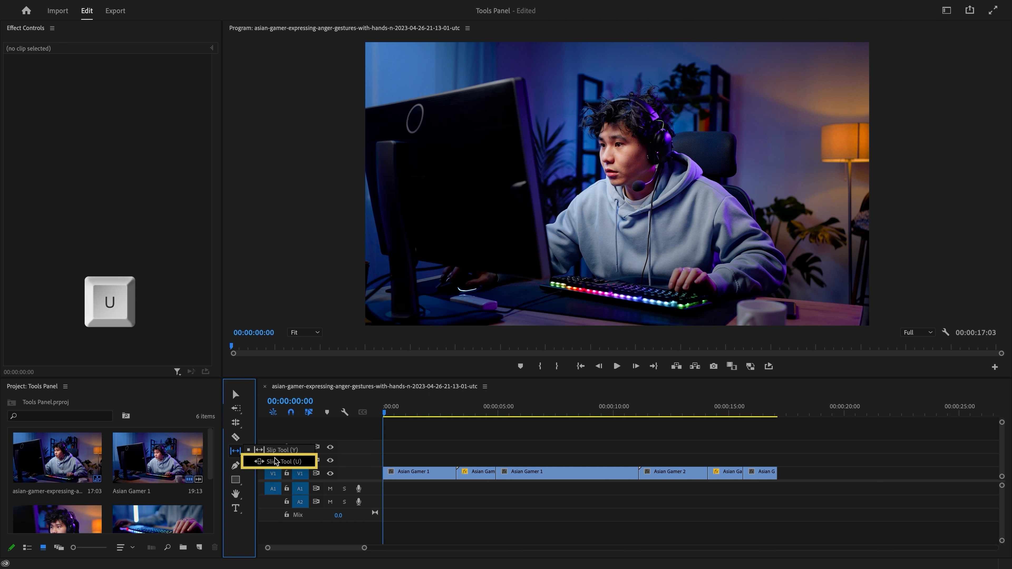
left_click(276, 461)
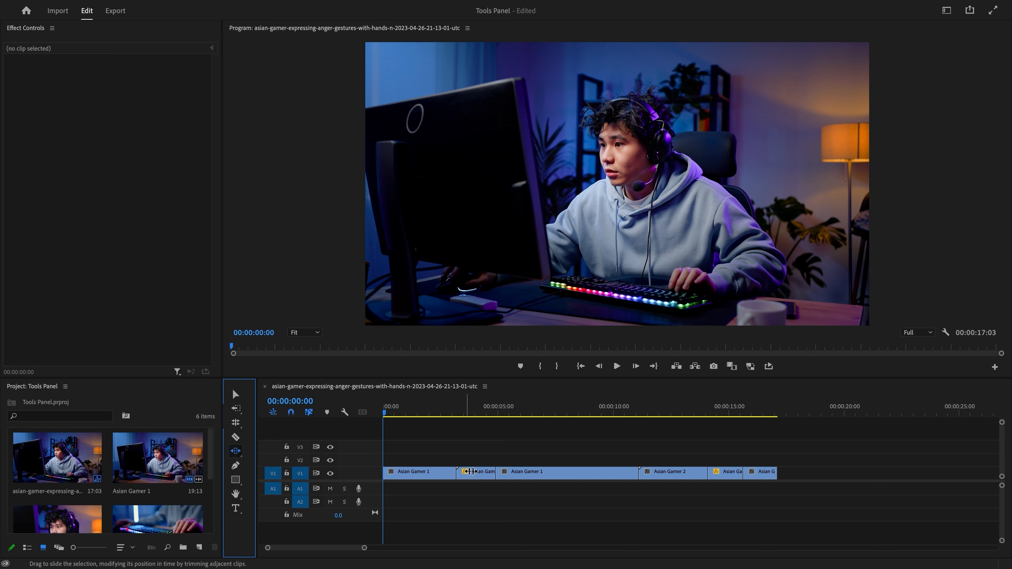
left_click(496, 473)
left_click_drag(496, 473, 517, 473)
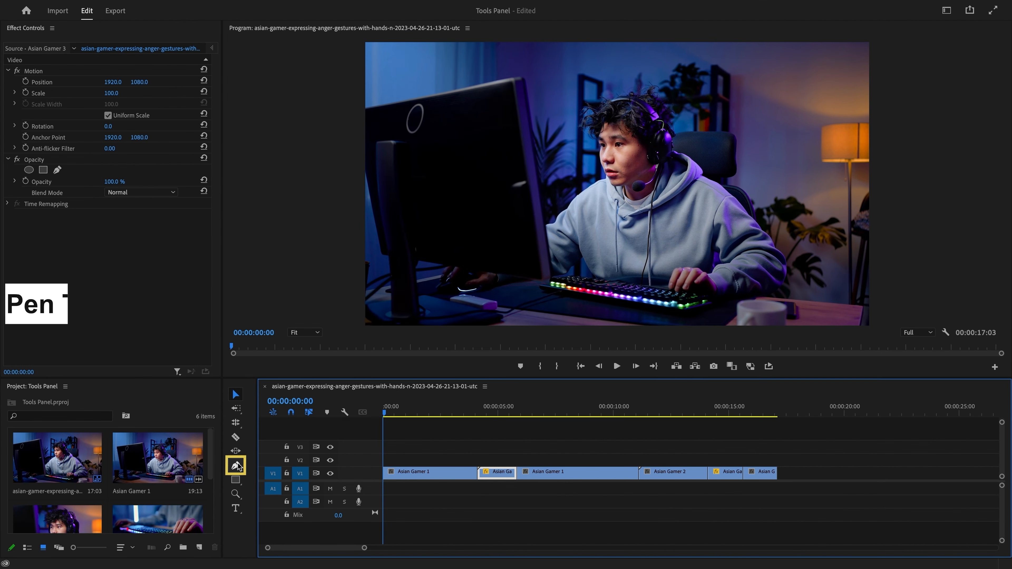
Expand video track V1, add opacity keyframes to the first clip with the Pen tool, and bend the opacity line into a curve.
left_click(237, 466)
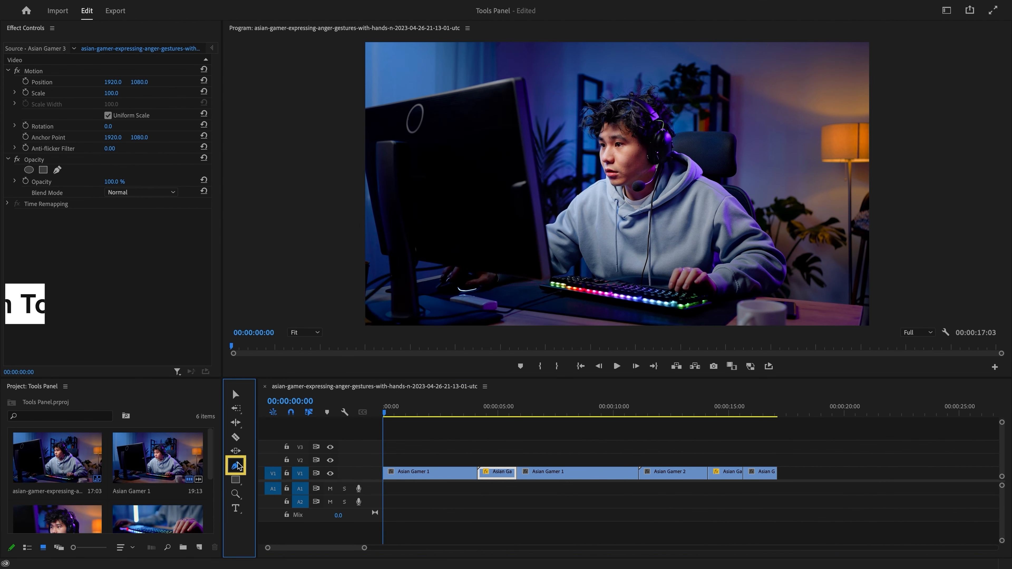
key("p")
double_click(356, 473)
left_click(404, 461)
left_click(436, 460)
left_click(461, 461)
left_click_drag(434, 468, 435, 473)
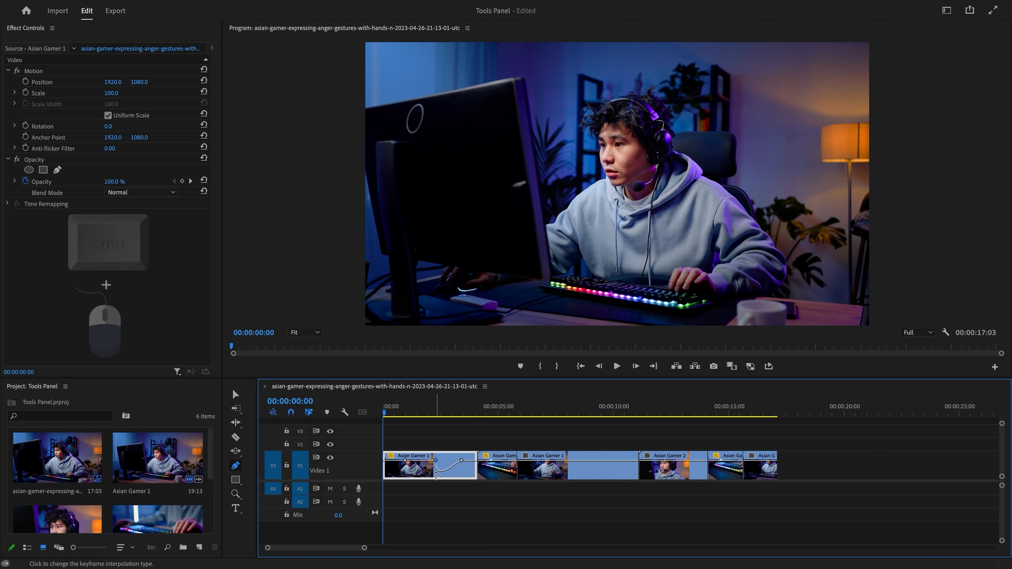
left_click(444, 469, "super")
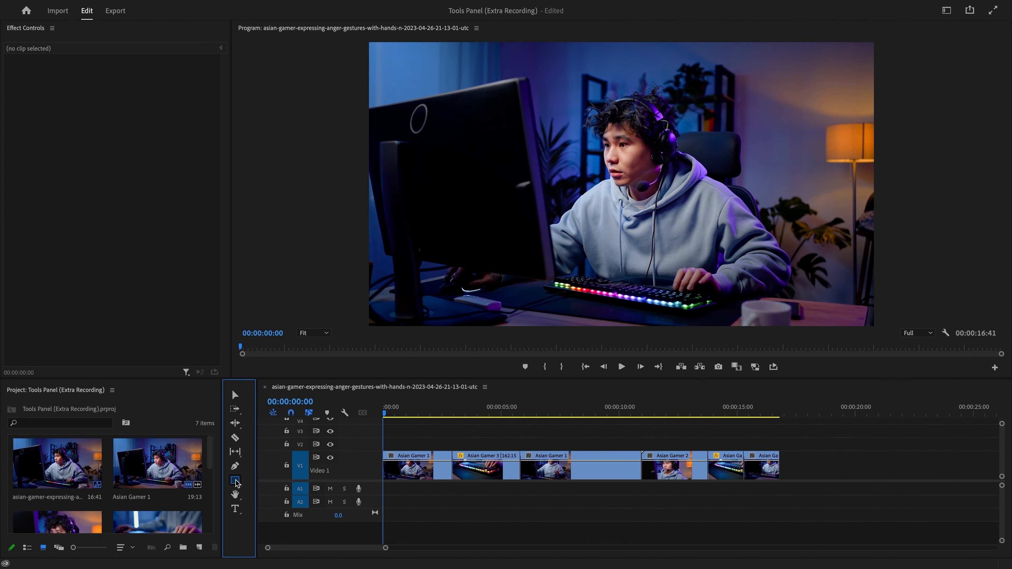
Draw a blue square over the monitor with the Rectangle tool and turn on its stroke and shadow.
left_click_drag(235, 480, 271, 483)
left_click(269, 481)
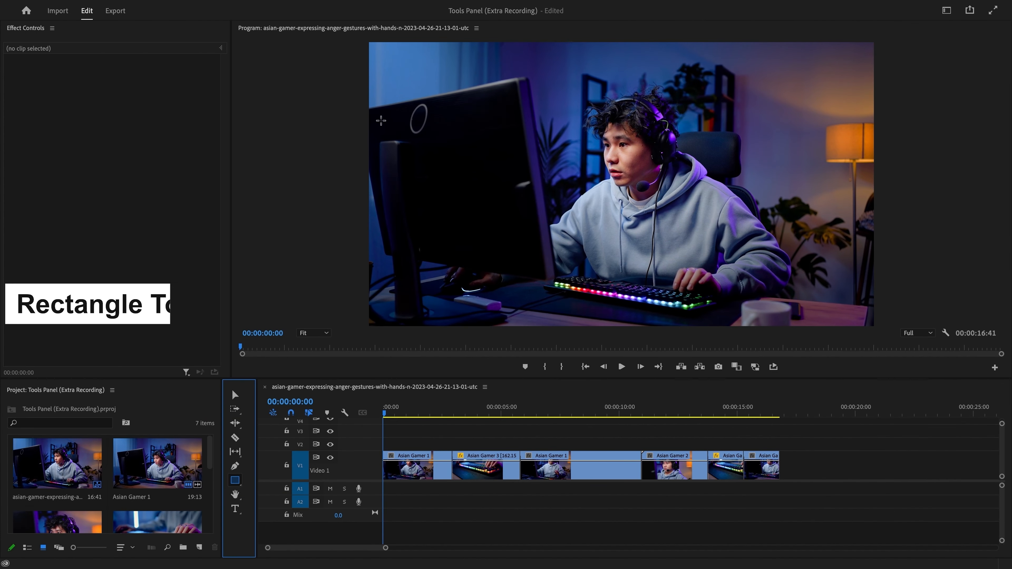
left_click_drag(381, 121, 455, 194)
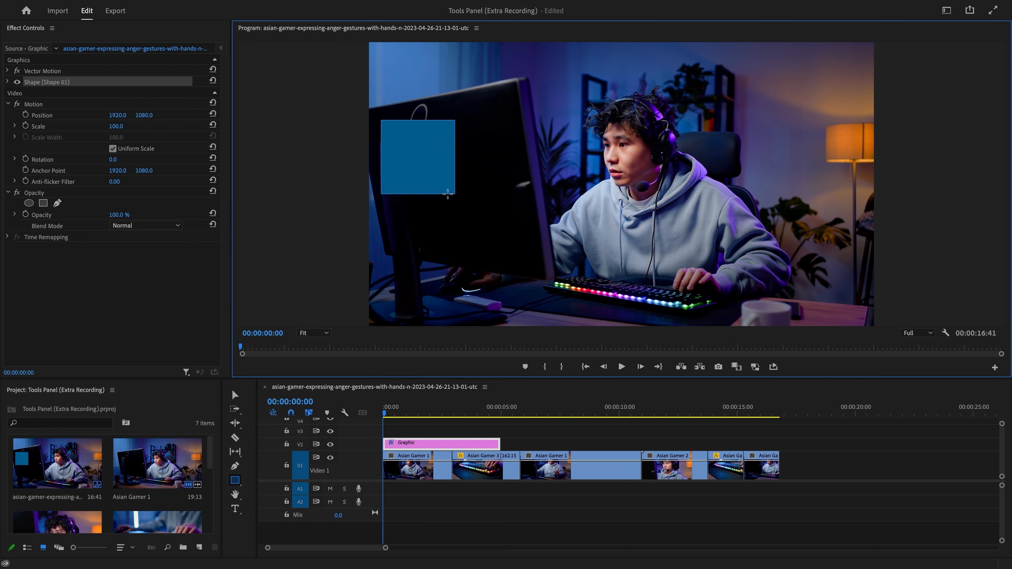
left_click(7, 83)
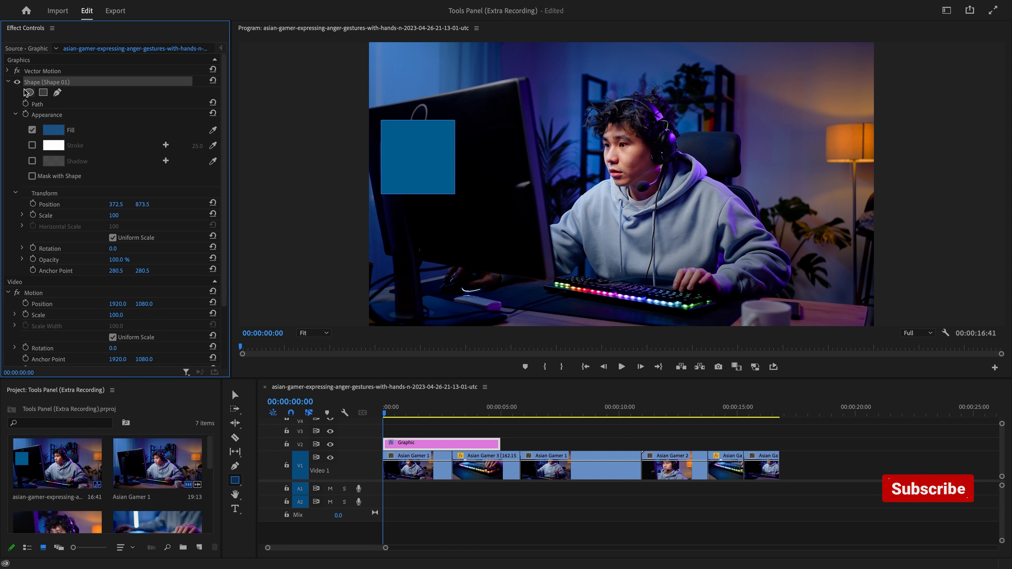
left_click(32, 146)
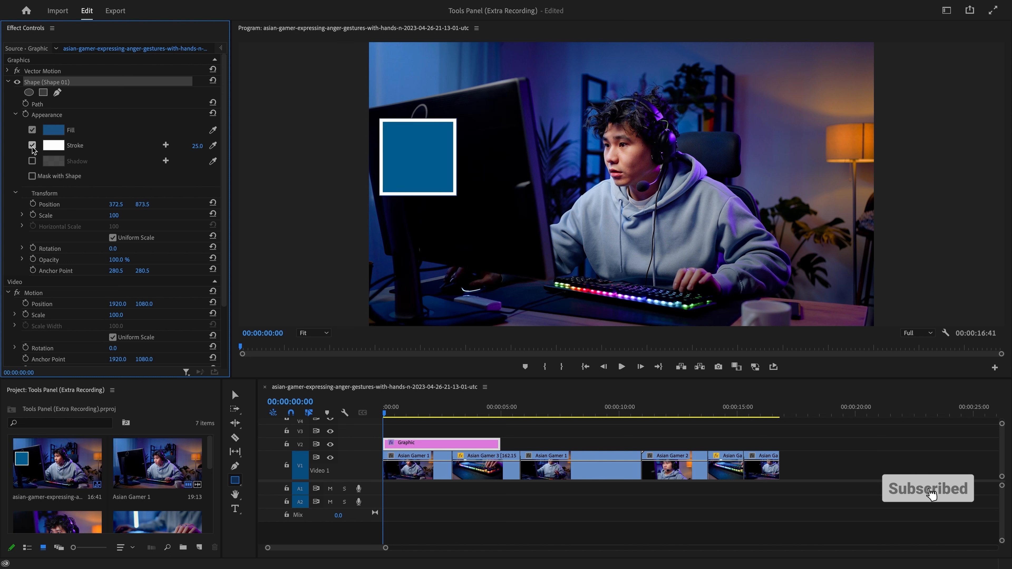
Draw two more shapes over the monitor, one beside the square and a larger one below it.
left_click(415, 430)
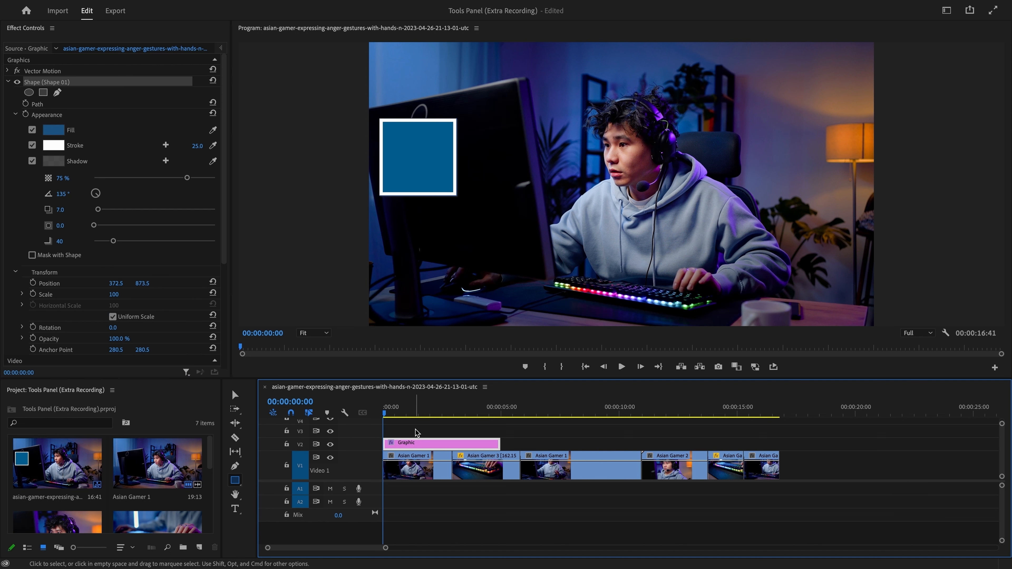
left_click_drag(482, 126, 554, 198)
left_click_drag(424, 219, 524, 306)
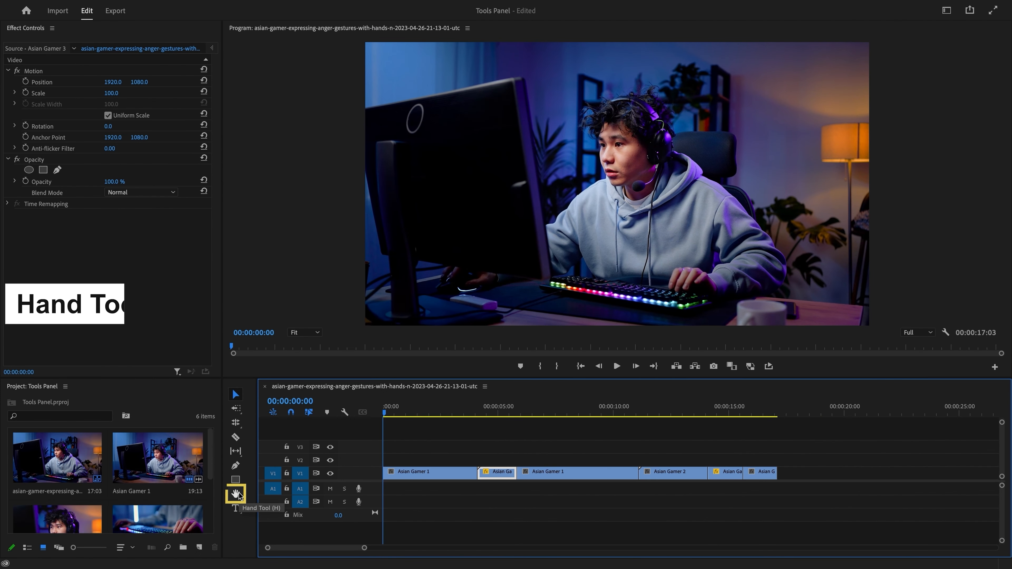
Pan the timeline with the Hand tool and zoom in at the start of the second clip with the Zoom tool.
left_click(239, 495)
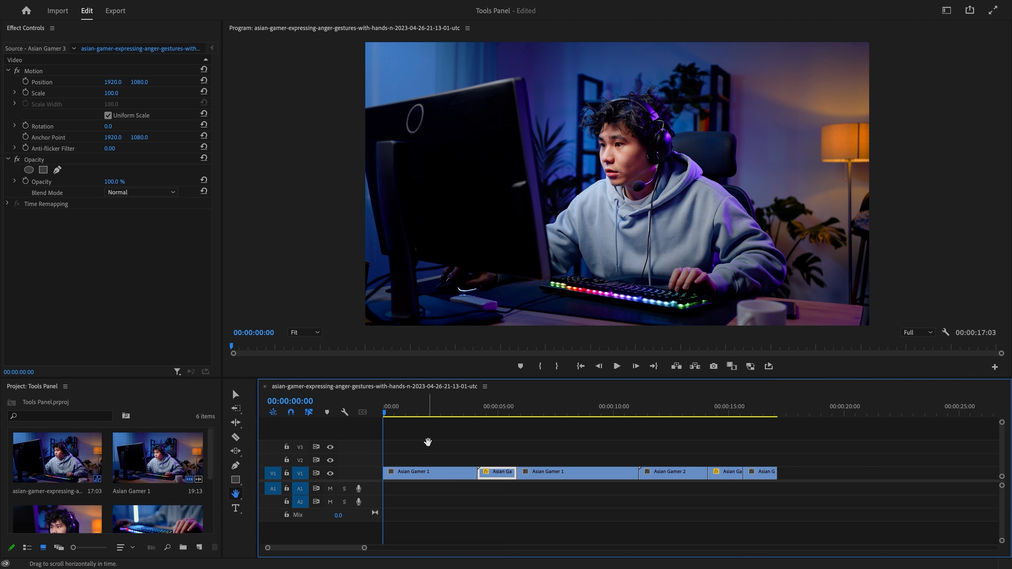
left_click_drag(427, 441, 484, 443)
left_click(240, 494)
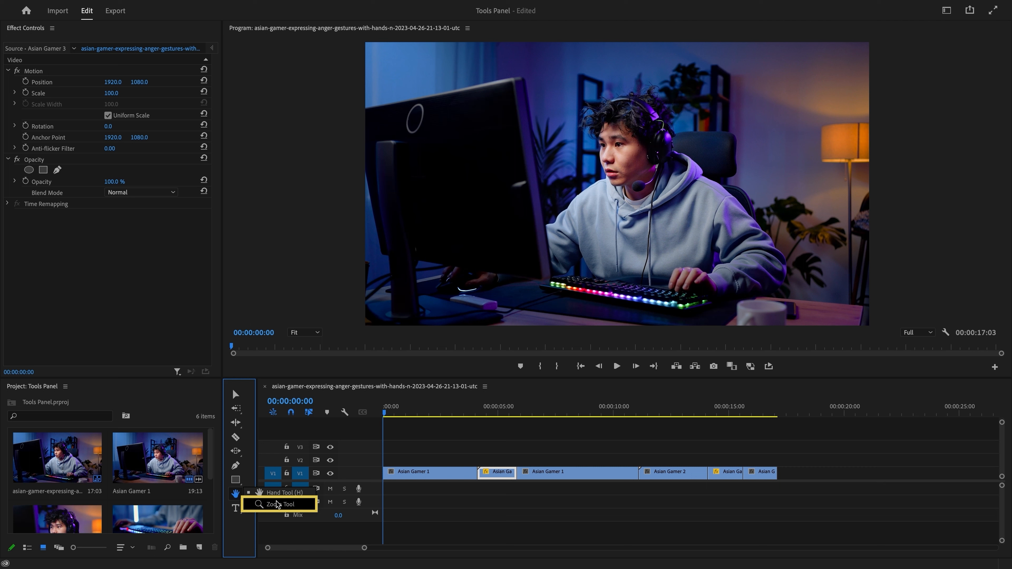
key("z")
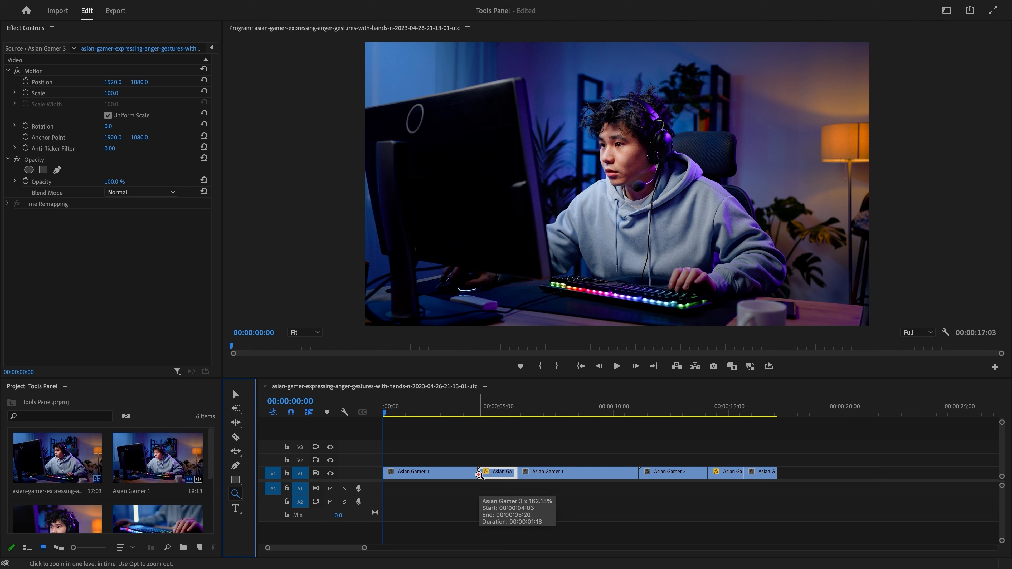
left_click(479, 475)
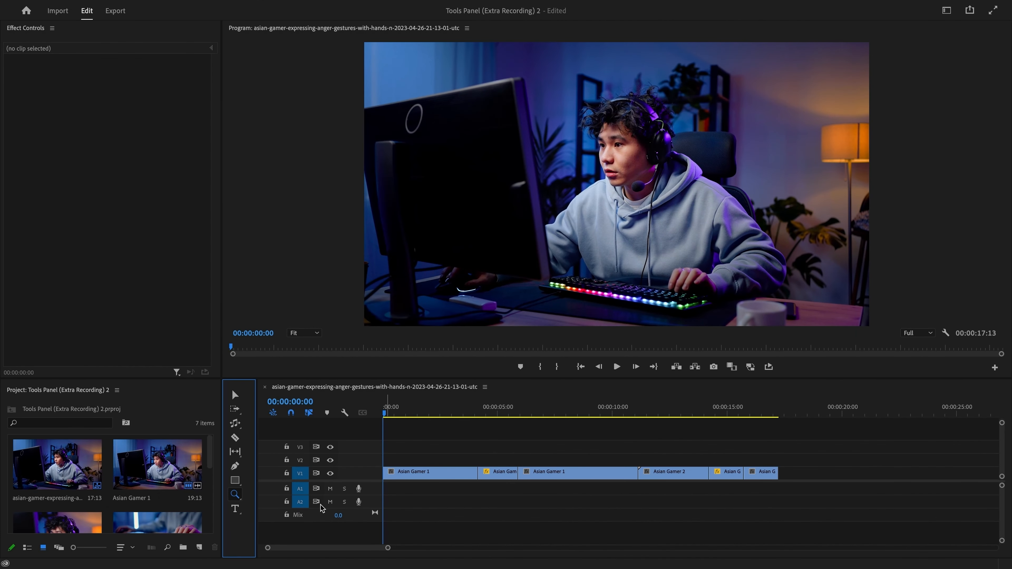
Add a horizontal text box reading "Asian Gamer" over the upper part of the monitor with the Type tool.
left_click(237, 510)
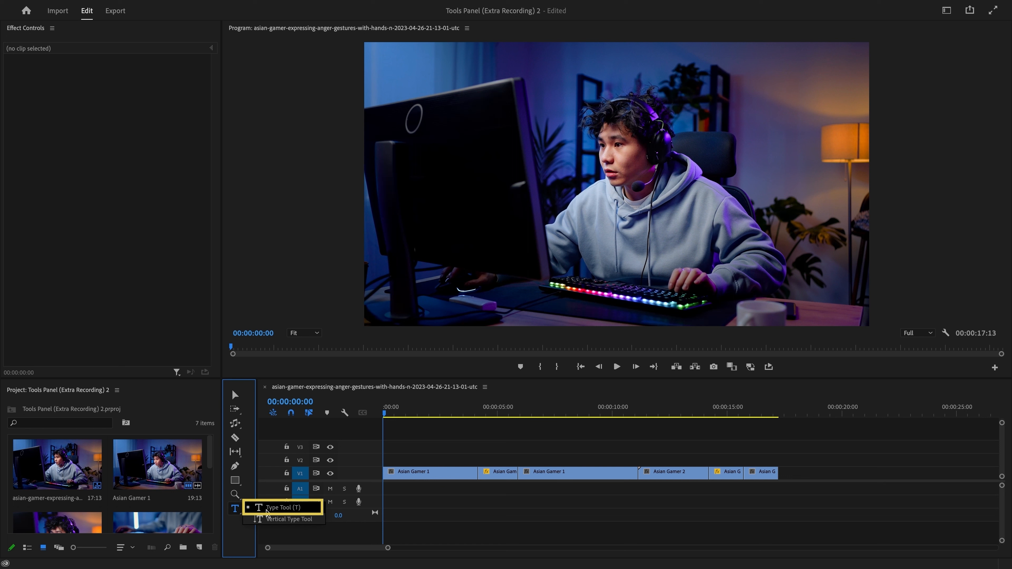
left_click(267, 509)
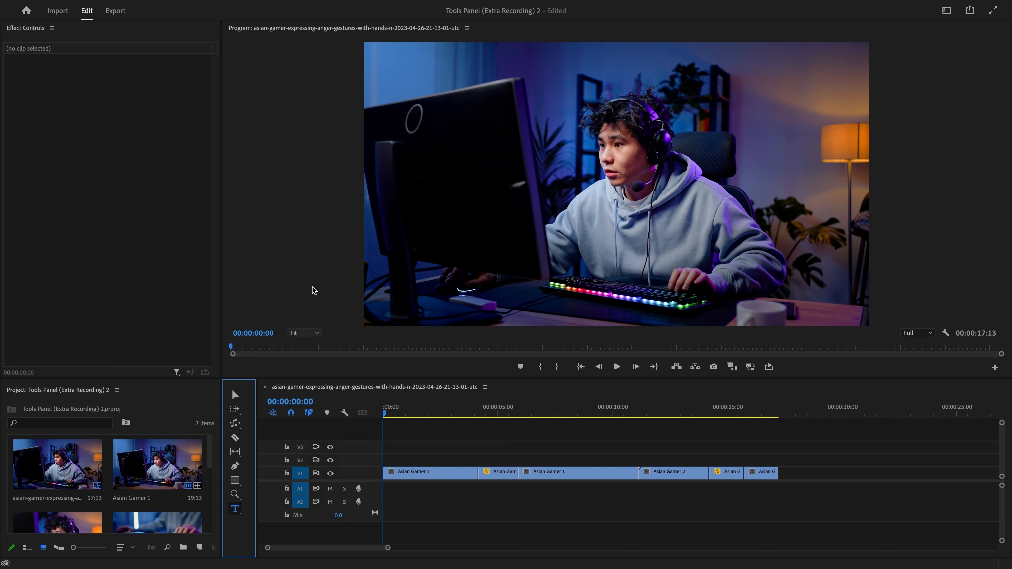
left_click_drag(368, 124, 494, 150)
type("Asian Gamer")
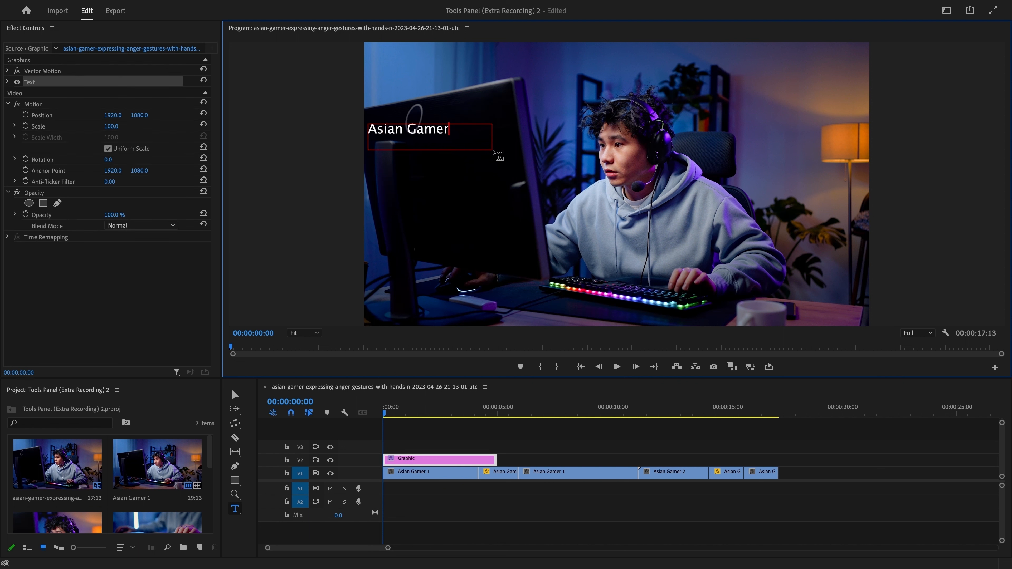
Add a vertical text box reading "Asian Gamer" beside the horizontal title with the Vertical Type tool and start rendering the sequence.
left_click_drag(235, 508, 260, 525)
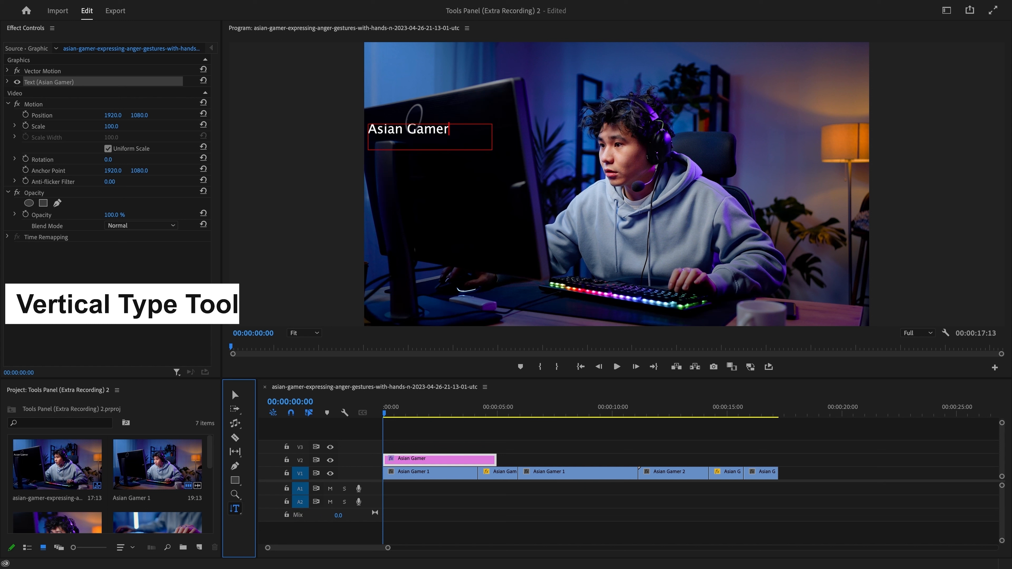
left_click_drag(475, 106, 496, 267)
type("Asian Gamer")
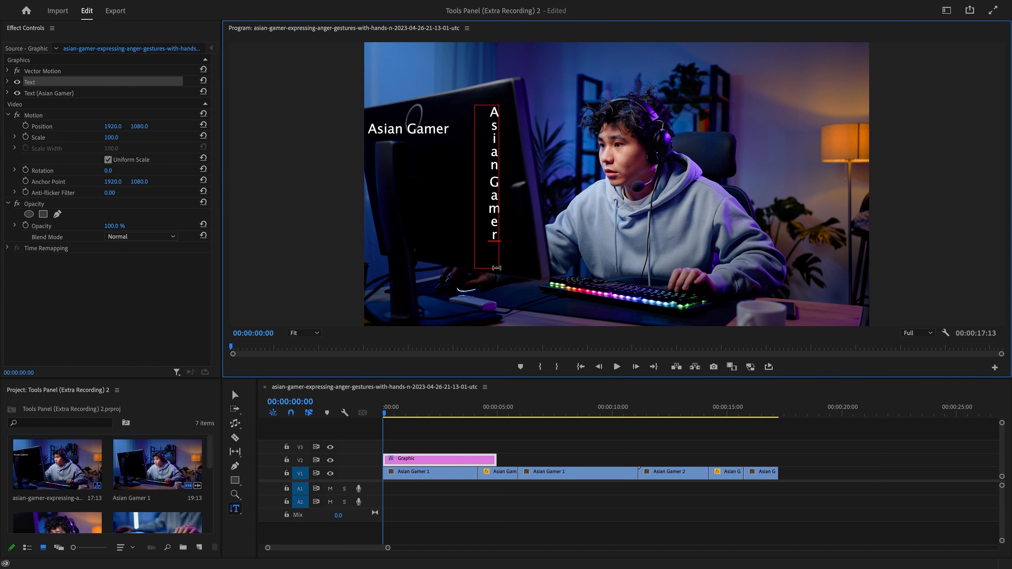
key("Return")
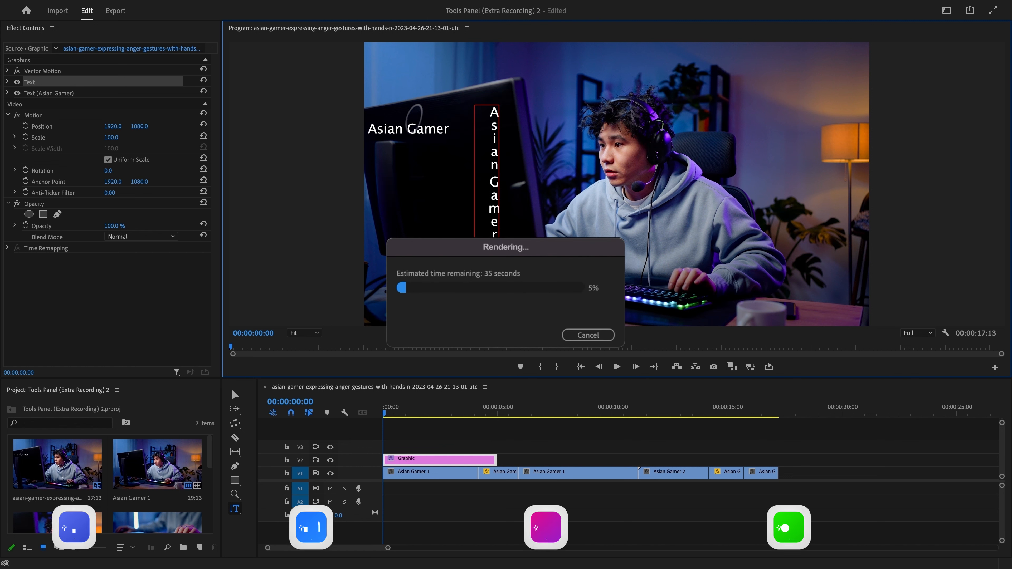